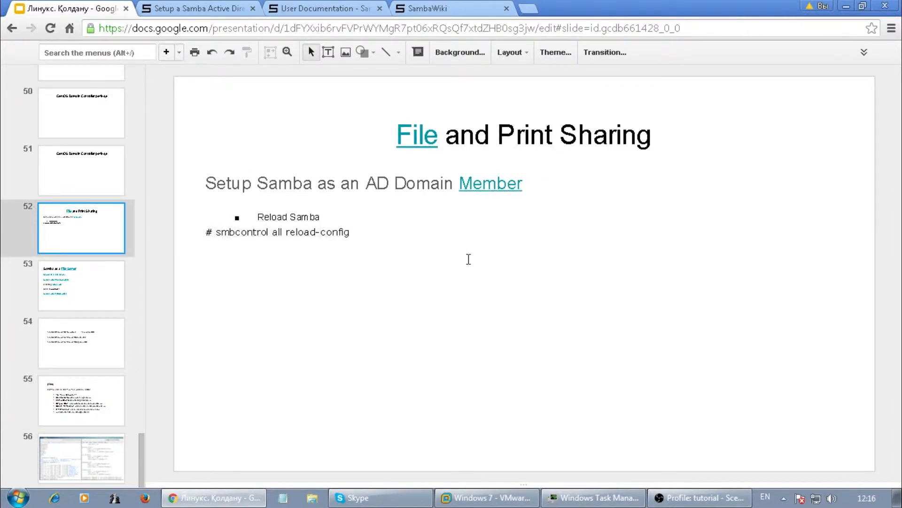
Step: Open slide 53 of the presentation and follow its "Samba as a File Server" link to the Samba wiki page
drag(256, 197, 312, 190)
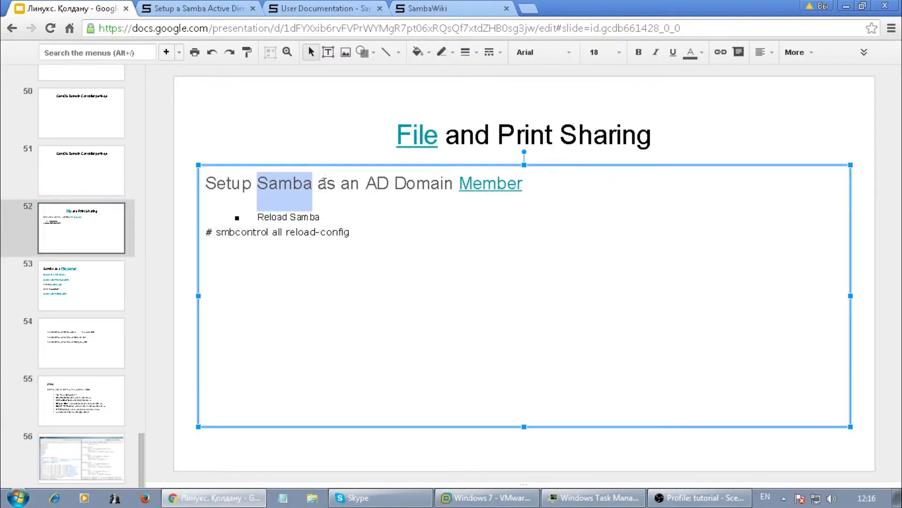
drag(366, 185, 426, 186)
click(81, 286)
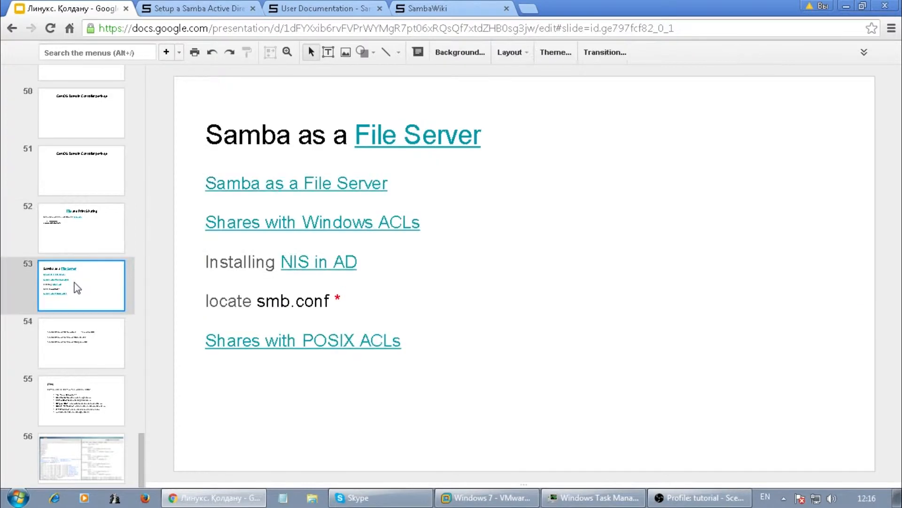
key(ctrl+Tab)
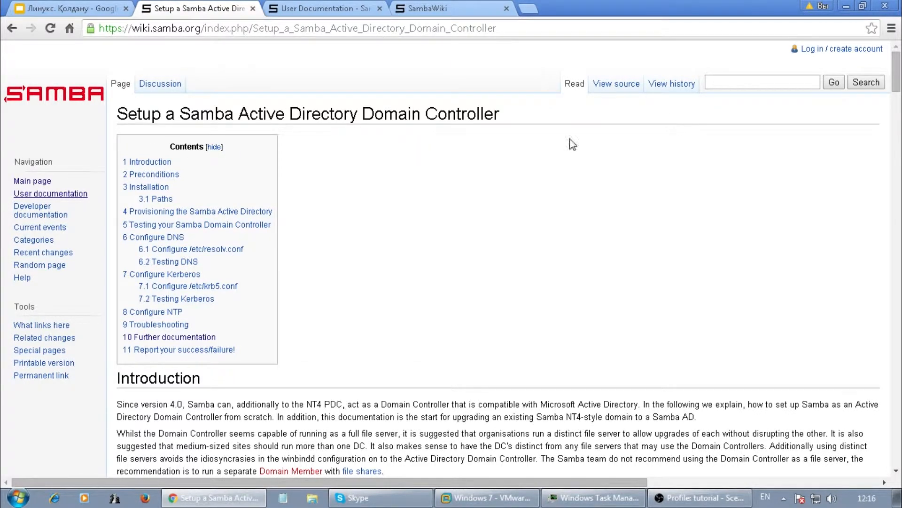
key(ctrl+shift+Tab)
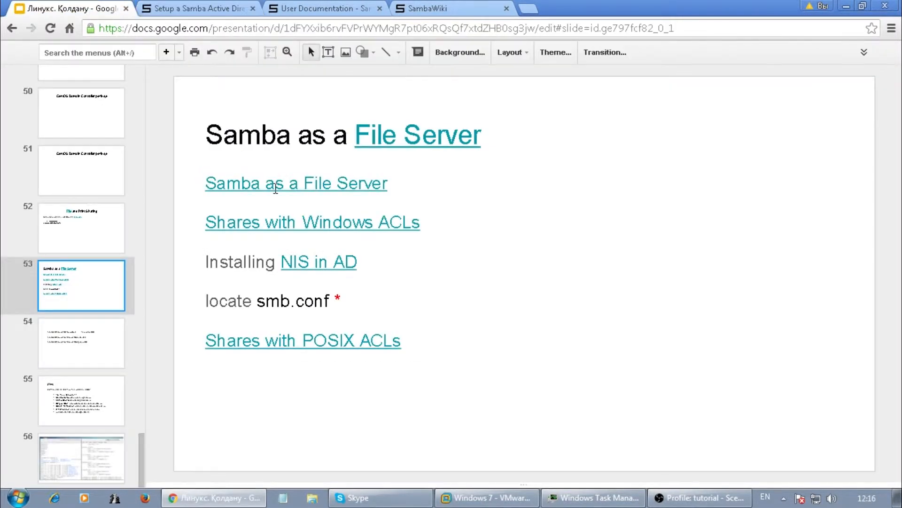
click(277, 186)
click(301, 226)
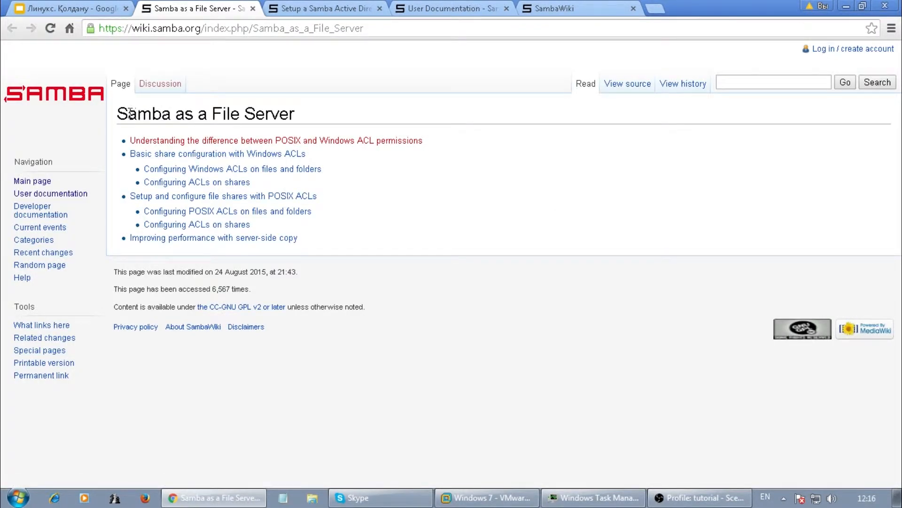
drag(129, 114, 296, 115)
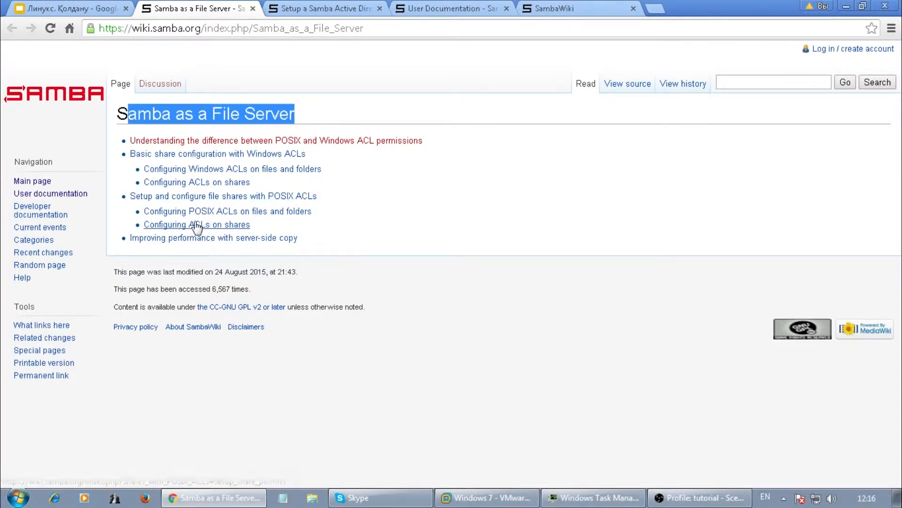
Step: Open the wiki page on configuring POSIX ACLs on files and folders and examine the new share and share permission sections
click(217, 213)
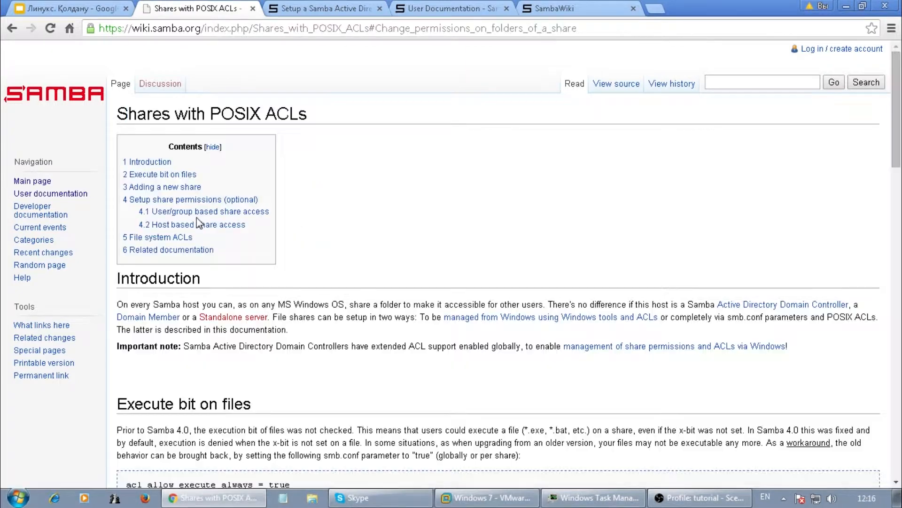
drag(171, 115, 312, 145)
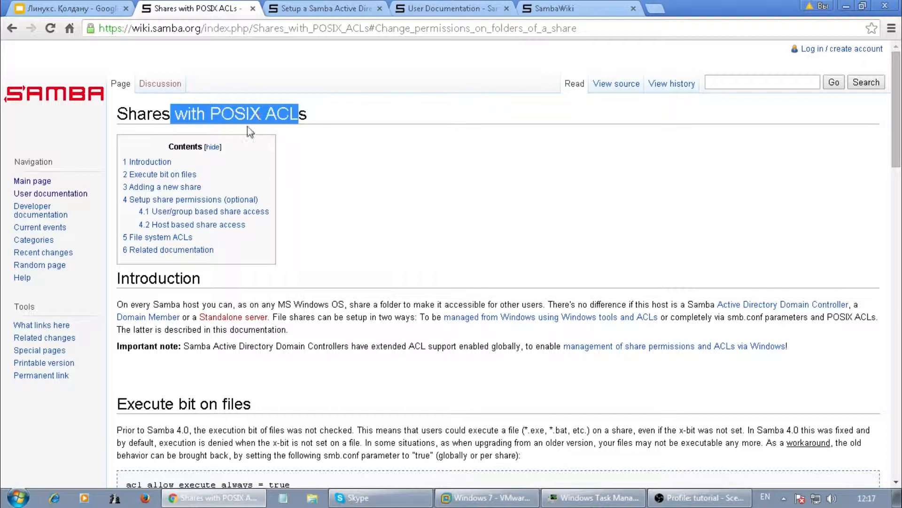
drag(175, 114, 113, 138)
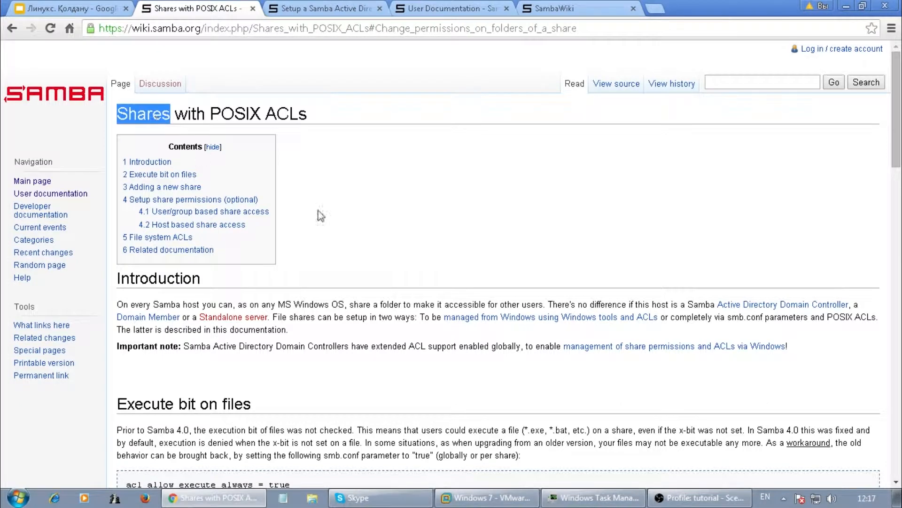
scroll(328, 201, down, 8)
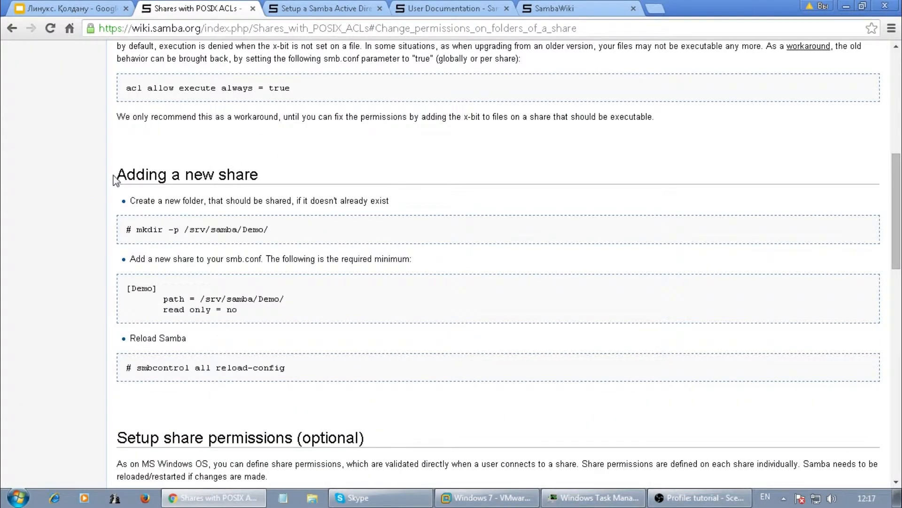
drag(114, 179, 188, 184)
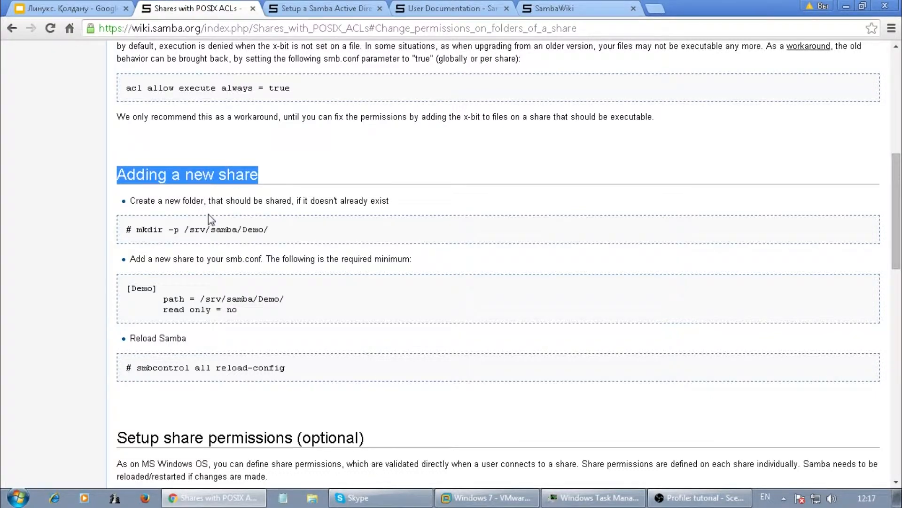
scroll(200, 206, down, 4)
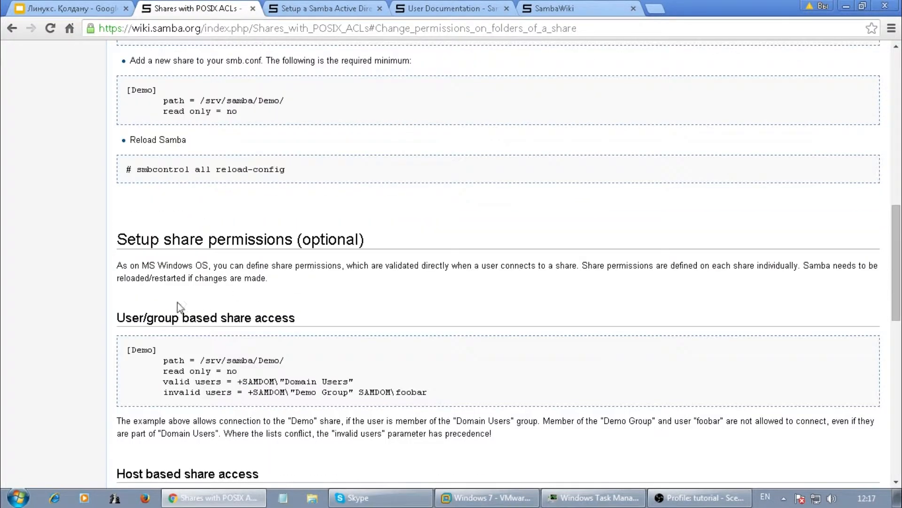
scroll(195, 136, down, 4)
scroll(202, 329, down, 3)
scroll(184, 344, up, 11)
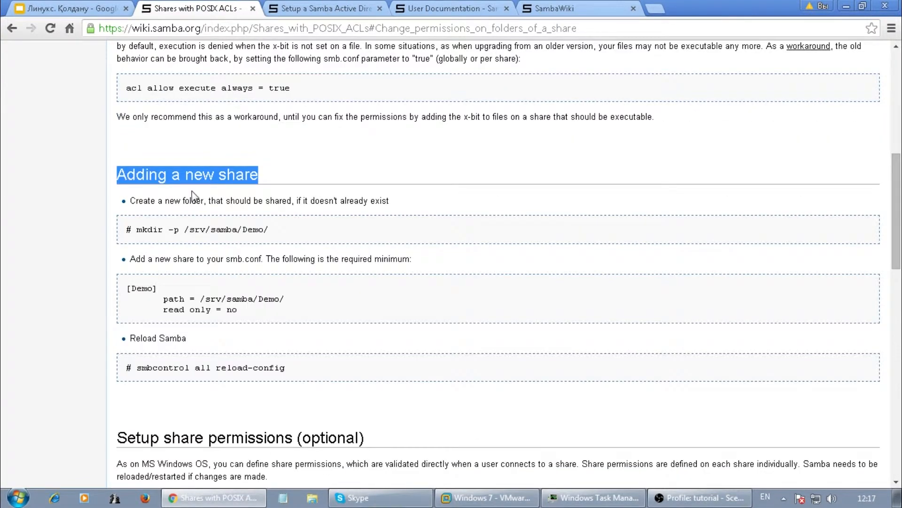
scroll(213, 182, up, 3)
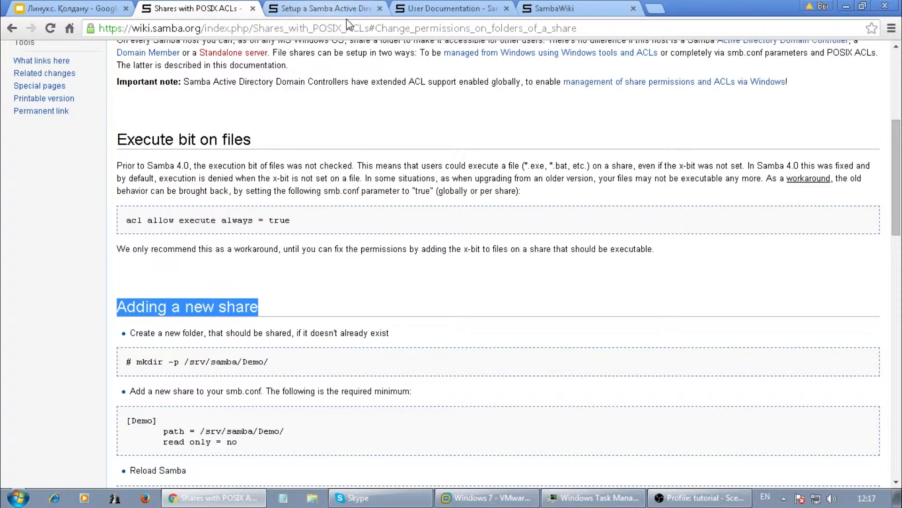
Step: Switch to VMware, close the Logists group properties in Windows 7, and unlock the CentOS Server1 session with the account password
click(484, 497)
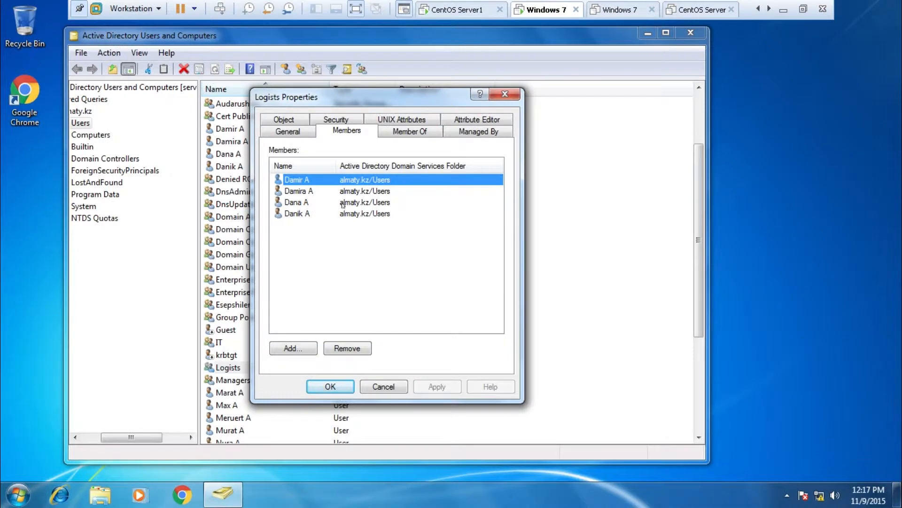
click(503, 97)
click(460, 11)
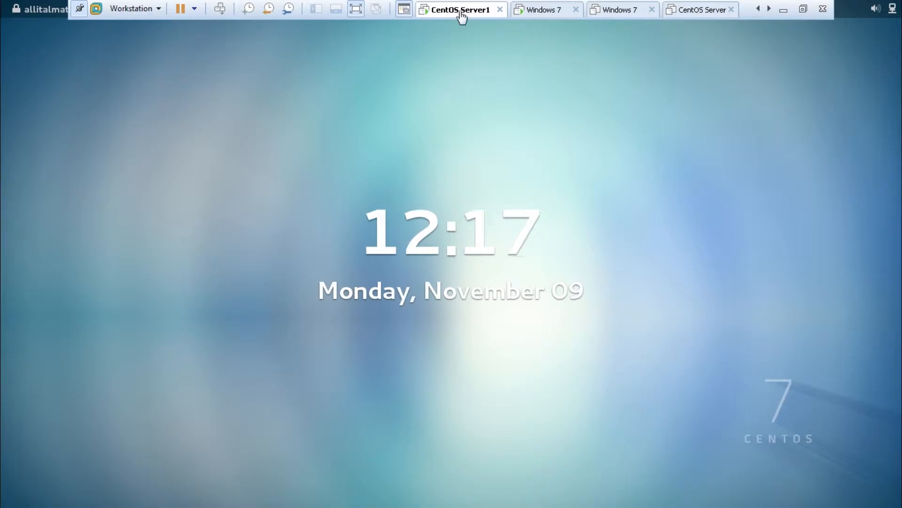
key(Return)
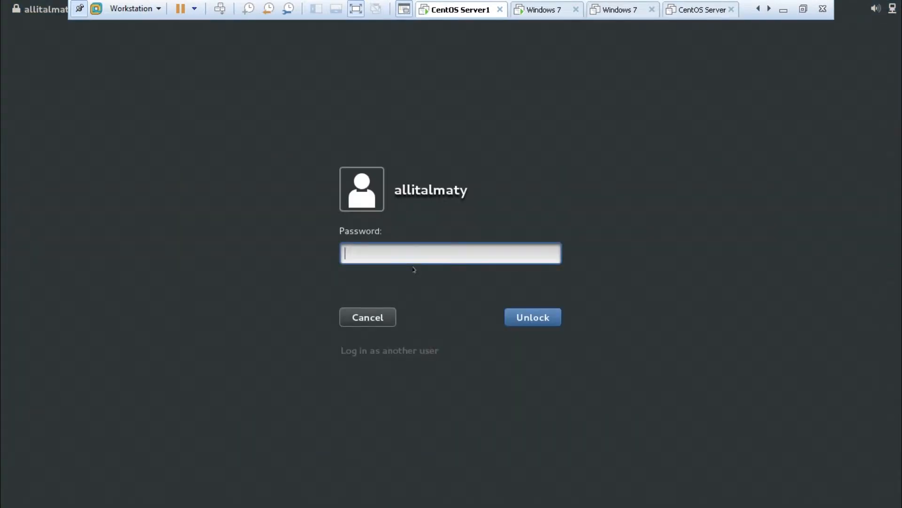
text(•••••••••)
key(Return)
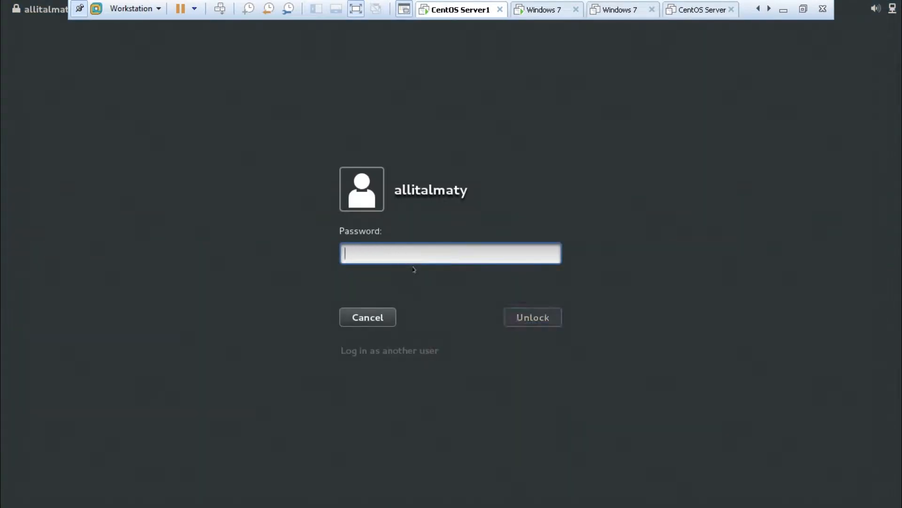
text(•••••••••••)
key(Return)
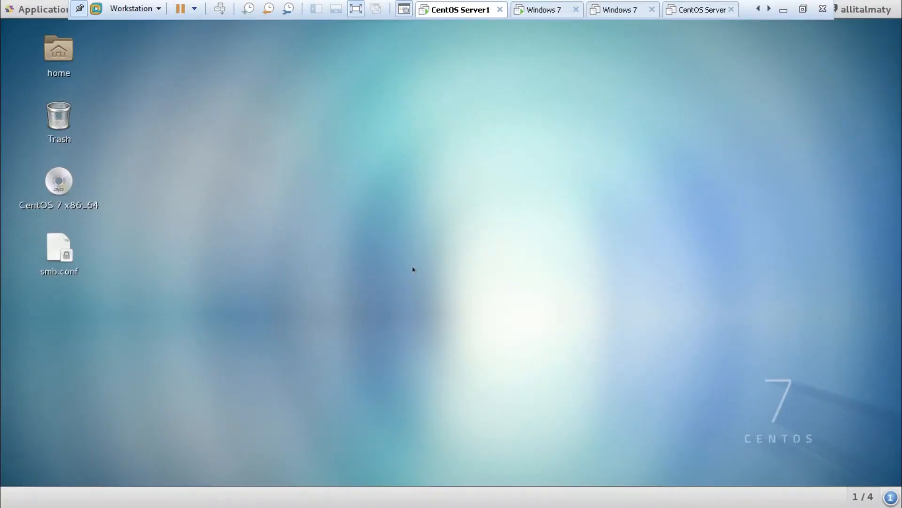
Step: Open a terminal from the CentOS desktop and become root with su, entering the root password
right_click(288, 184)
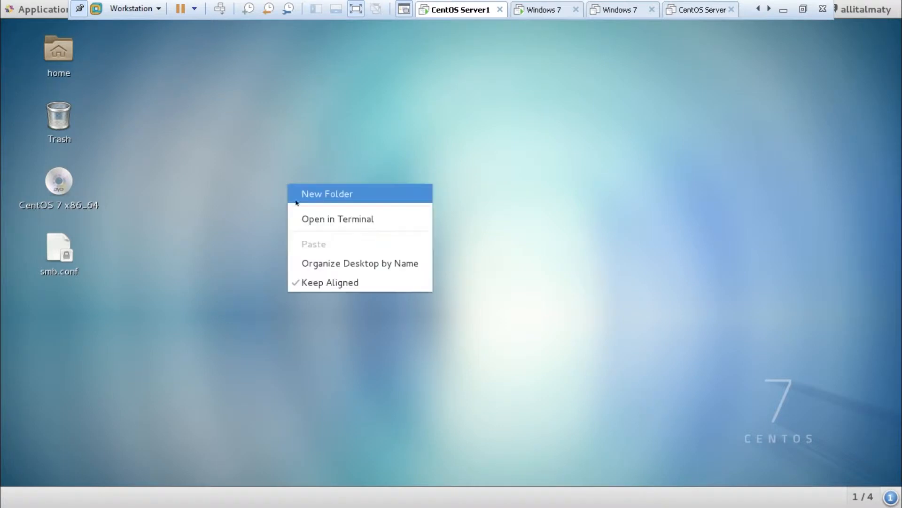
right_click(221, 173)
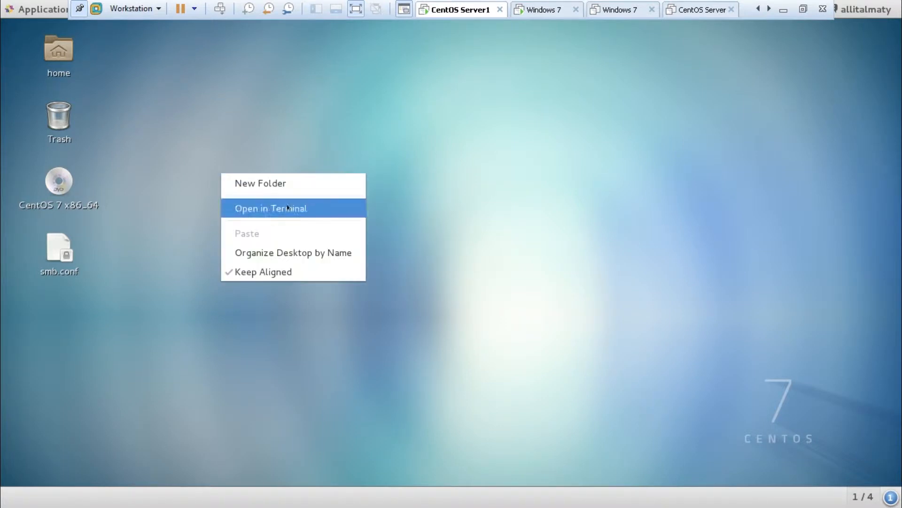
click(277, 208)
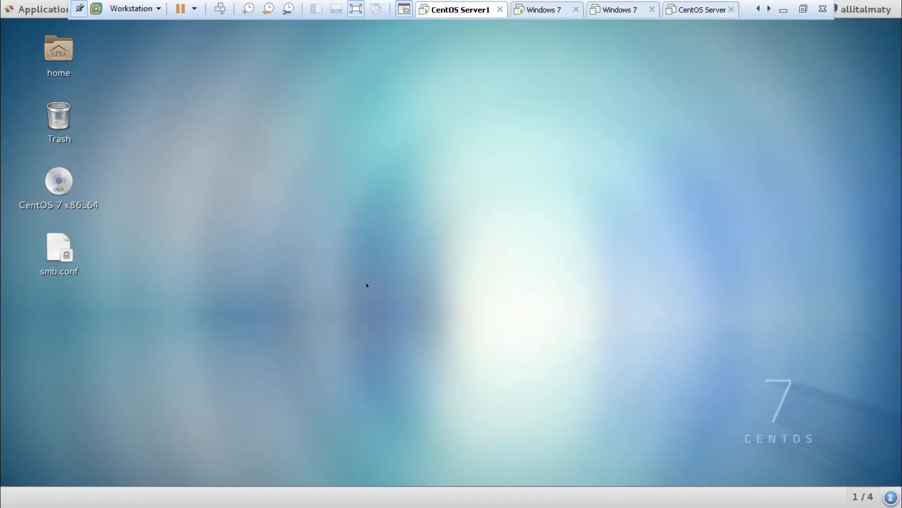
text(su)
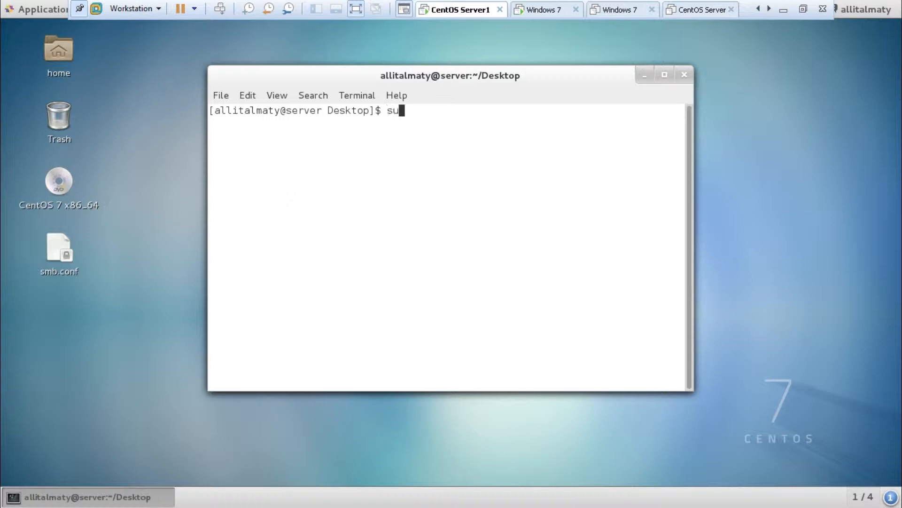
key(Return)
key(Return)
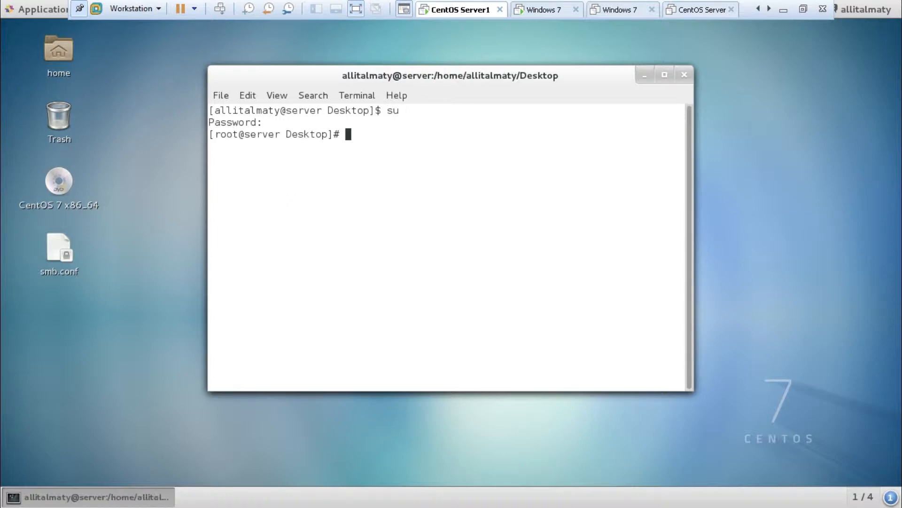
Step: Change to root's home directory with cd and clear the terminal screen
text(clear)
key(Return)
key(Return)
text(cd)
key(Return)
key(Return)
text(clear)
key(Return)
key(Return)
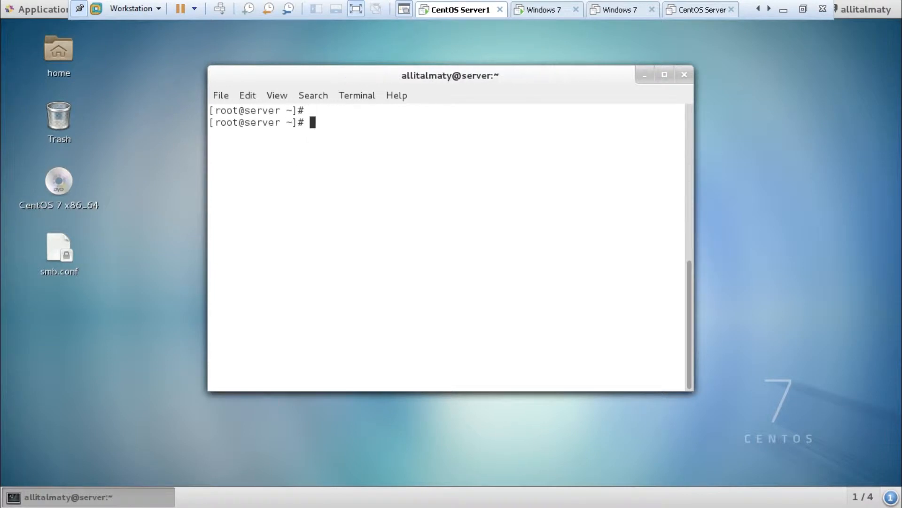
Step: Review the Active Directory Users container in the Windows 7 machine and the samba-tool user list and group list commands on slide 54
click(544, 9)
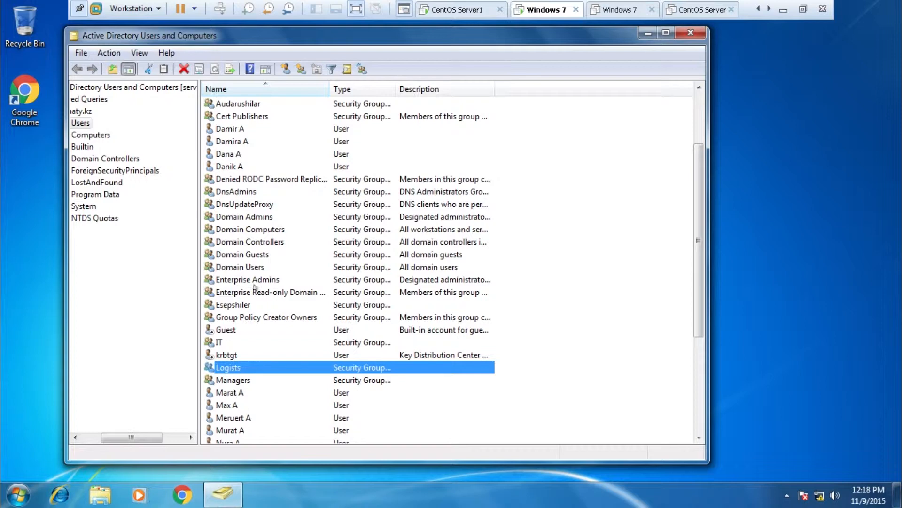
scroll(236, 219, up, 3)
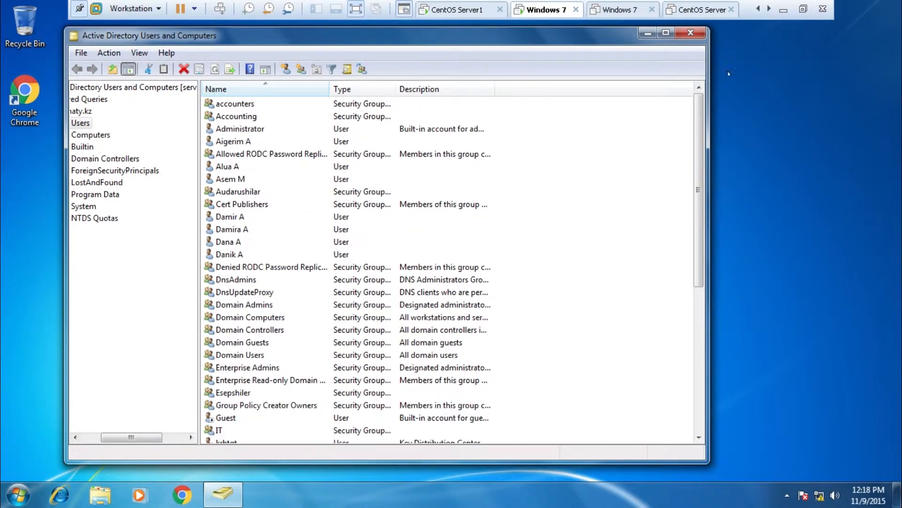
click(784, 10)
click(79, 14)
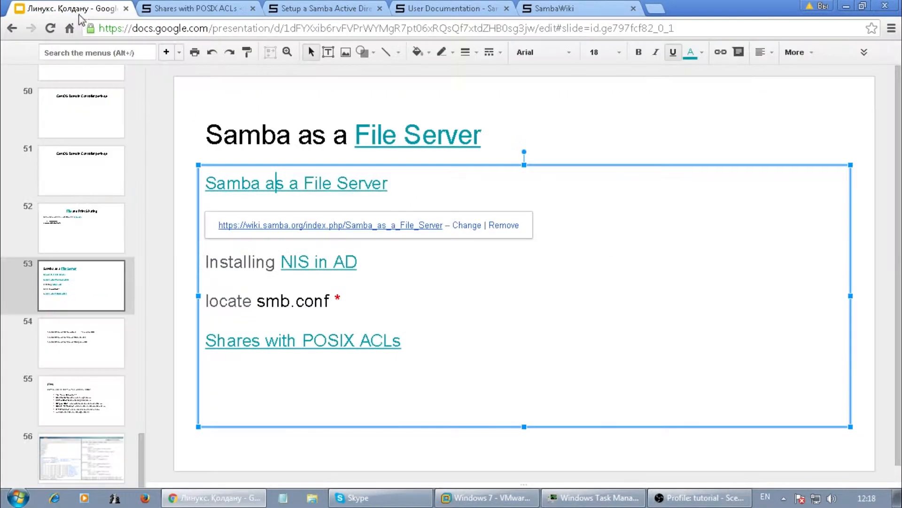
click(80, 343)
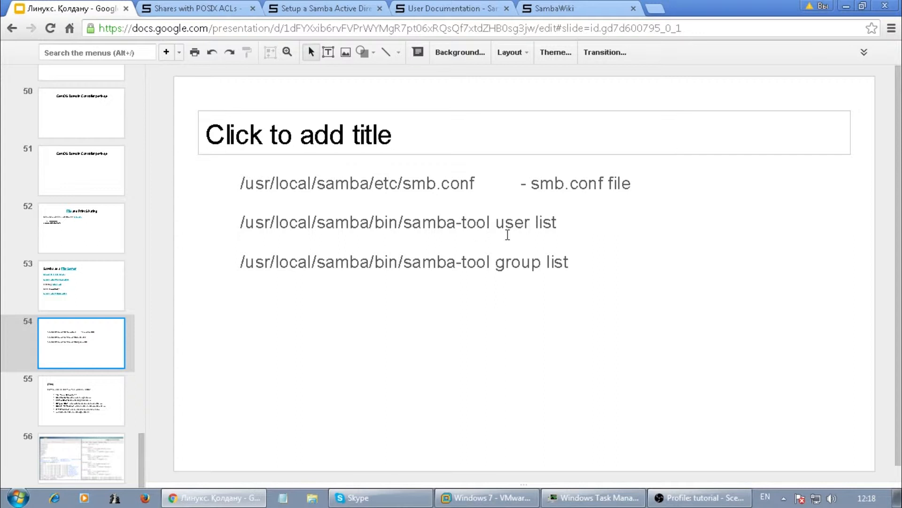
drag(497, 223, 558, 222)
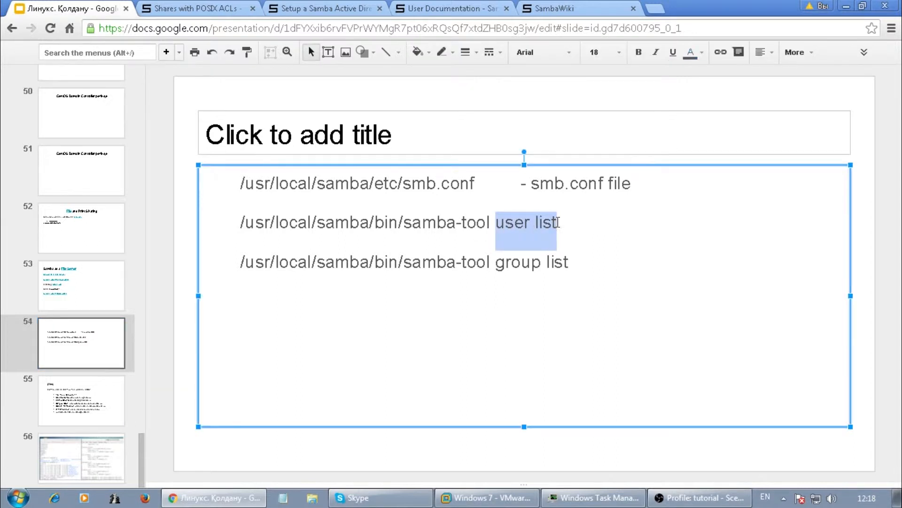
drag(495, 261, 569, 258)
Step: Return to the CentOS Server1 terminal and list the domain users with /usr/local/samba/bin/samba-tool user list
click(484, 498)
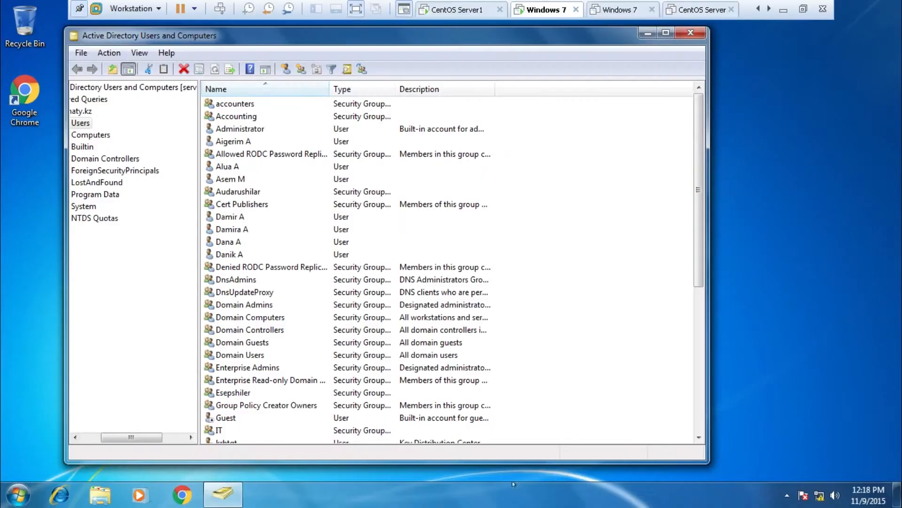
click(474, 10)
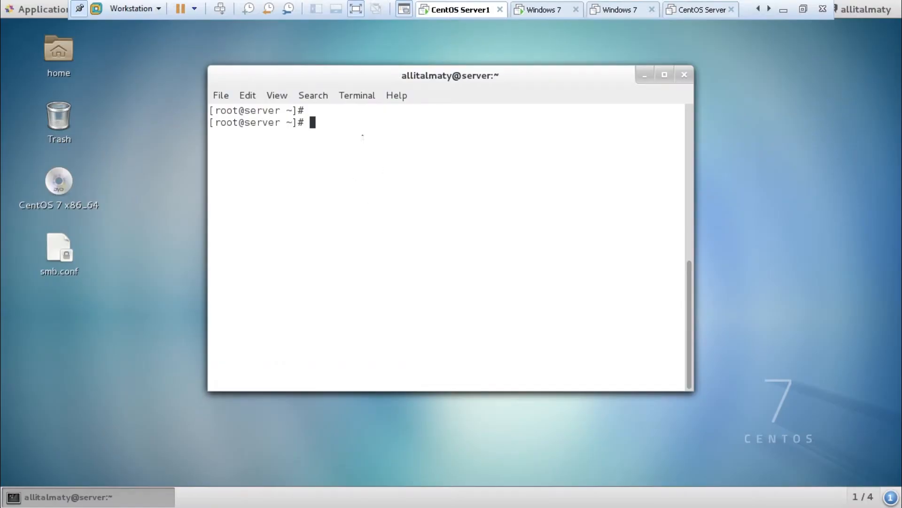
text(/usr/sb)
key(BackSpace)
key(BackSpace)
text(lo)
key(Tab)
text(con)
key(BackSpace)
key(BackSpace)
key(BackSpace)
key(BackSpace)
text(s)
key(BackSpace)
text(/sa)
key(Tab)
text(bin)
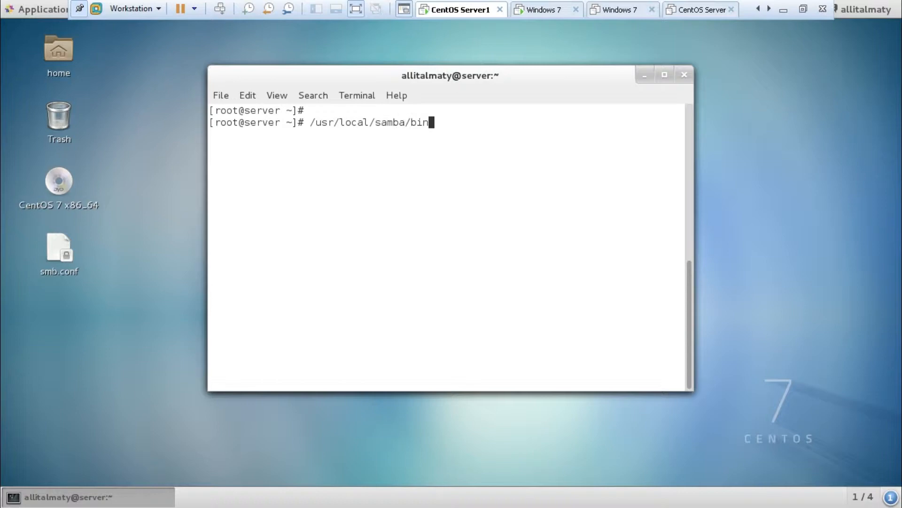
text(/sam)
key(Tab)
text(user list)
key(Return)
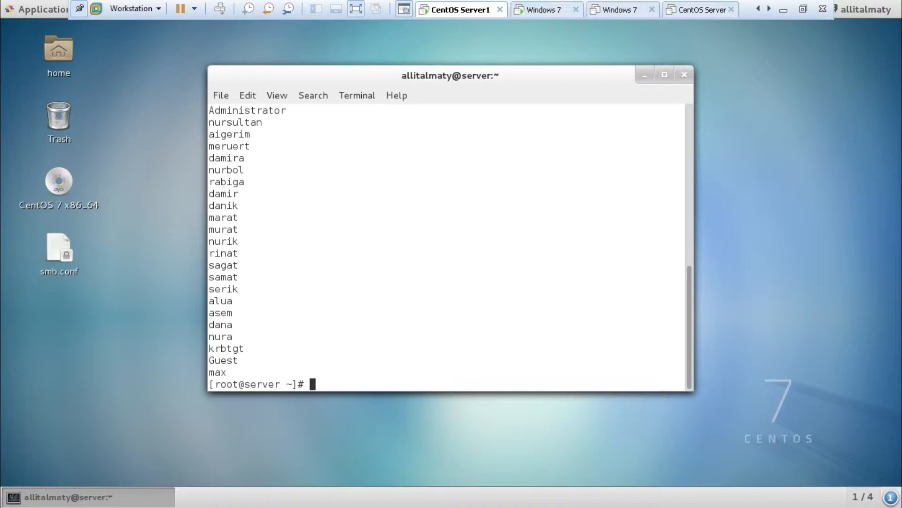
Step: List the domain groups with /usr/local/samba/bin/samba-tool group list
drag(217, 378, 192, 120)
click(314, 384)
key(Up)
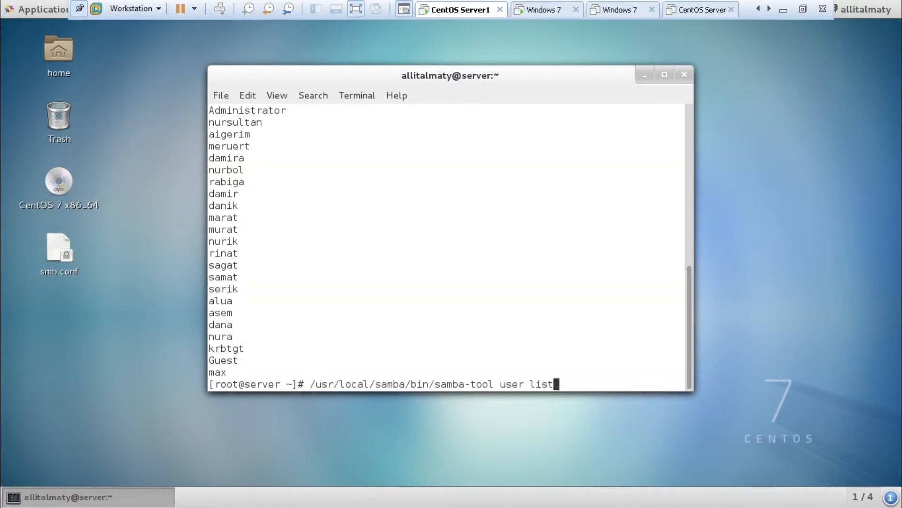
key(BackSpace)
key(BackSpace)
key(BackSpace)
key(BackSpace)
key(BackSpace)
key(BackSpace)
key(BackSpace)
key(BackSpace)
key(BackSpace)
text(group list)
key(Return)
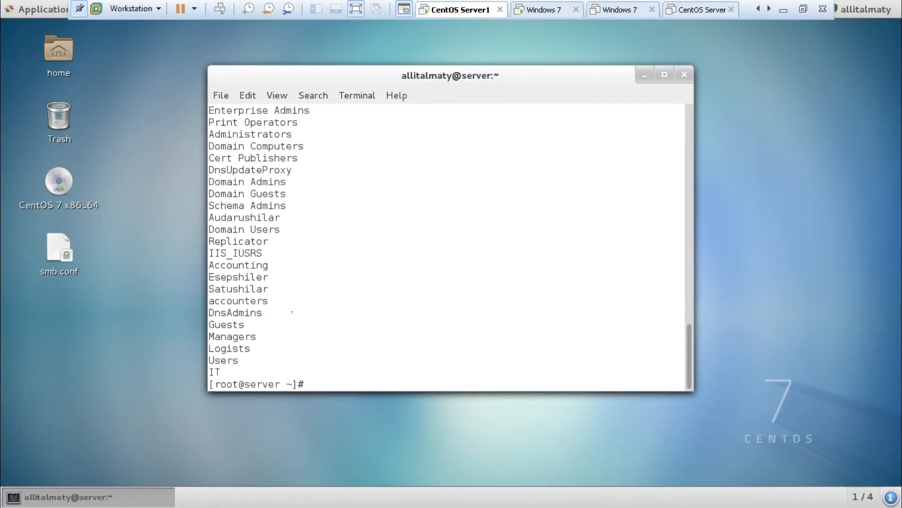
Step: Examine the group names in the terminal output and compare them with the Active Directory Users container in the Windows 7 machine
drag(267, 262, 209, 122)
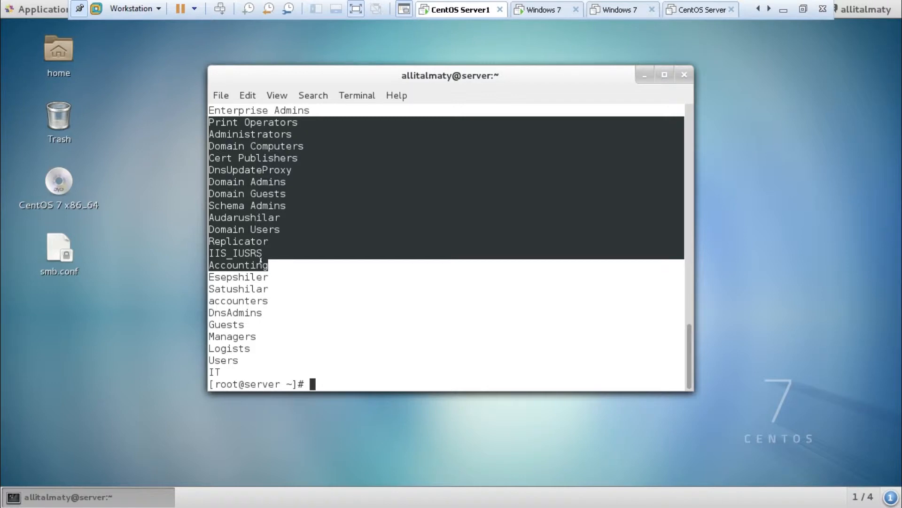
click(232, 268)
drag(208, 276, 266, 277)
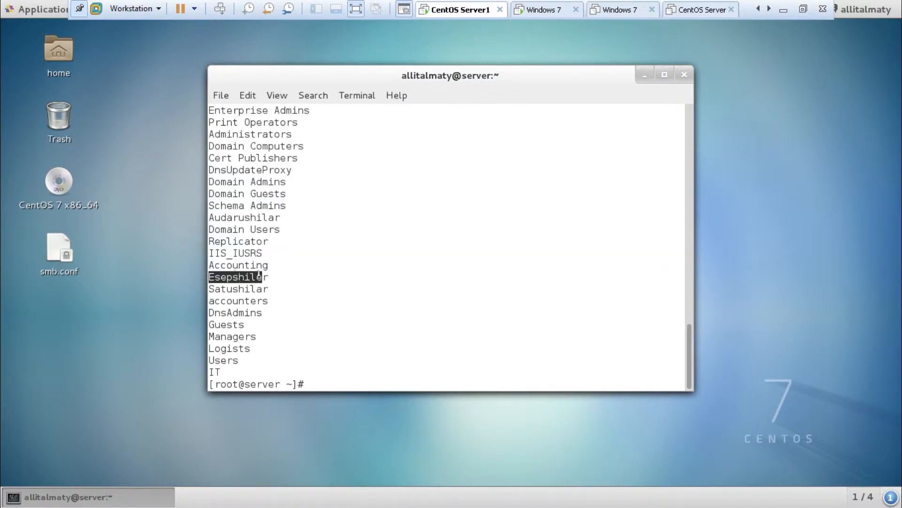
drag(213, 289, 268, 290)
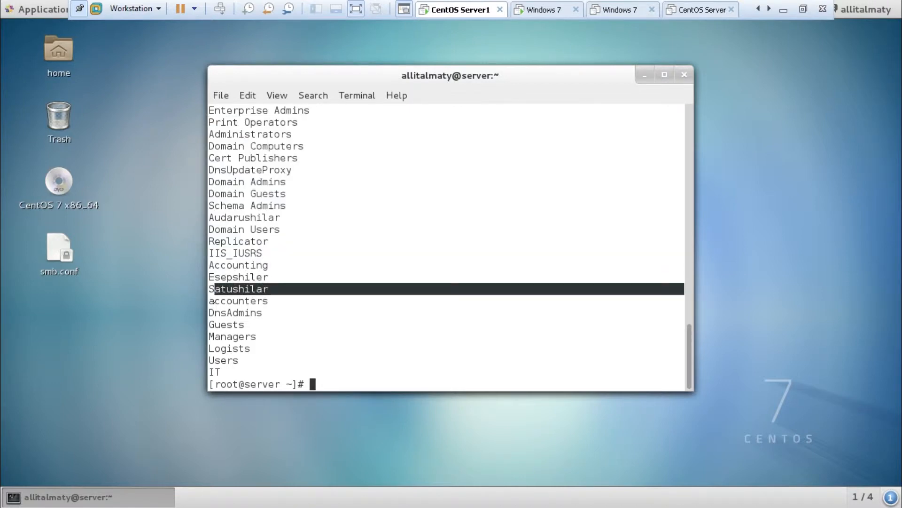
drag(214, 336, 250, 348)
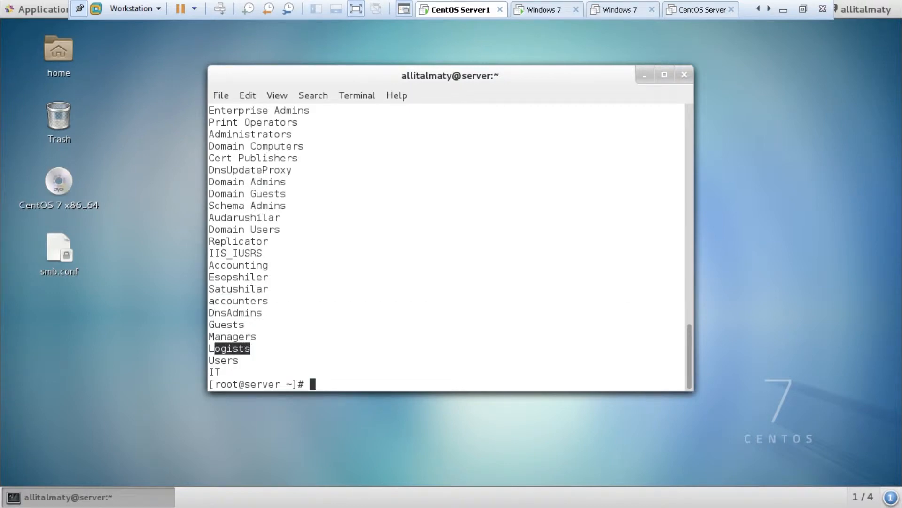
double_click(213, 372)
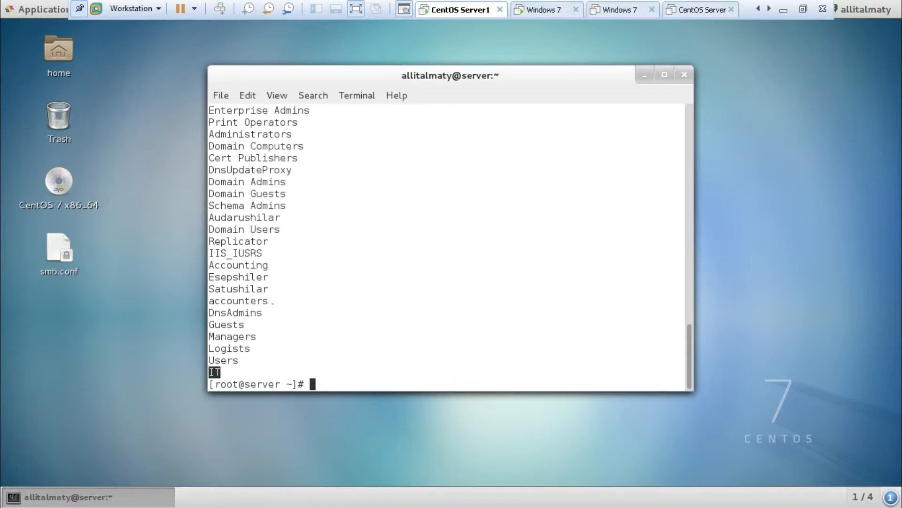
scroll(258, 301, up, 1)
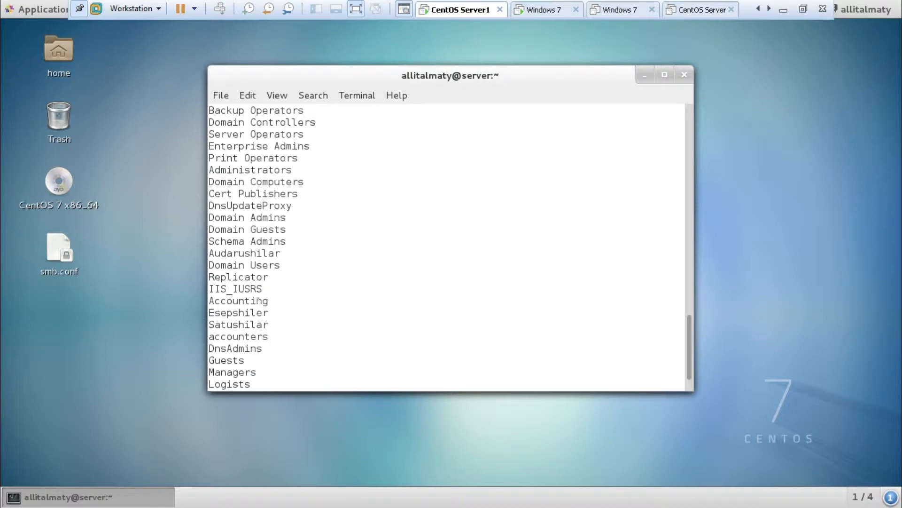
click(540, 11)
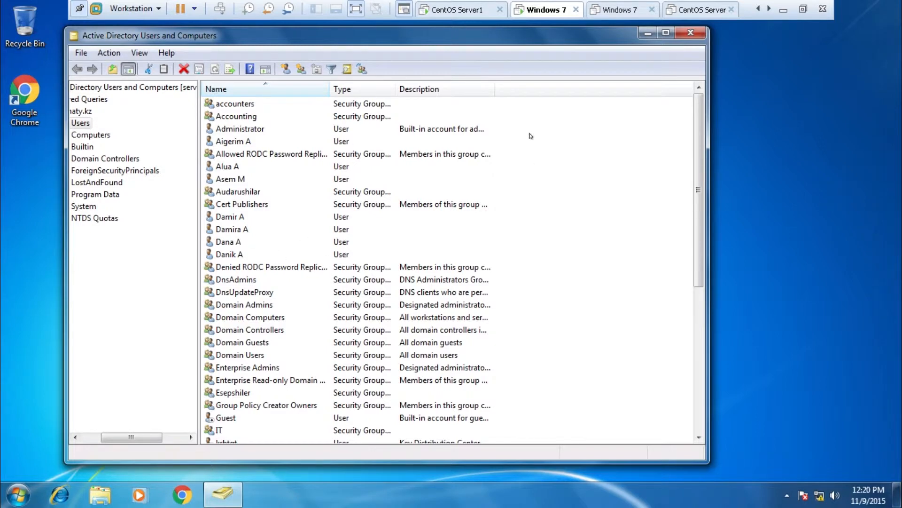
click(461, 11)
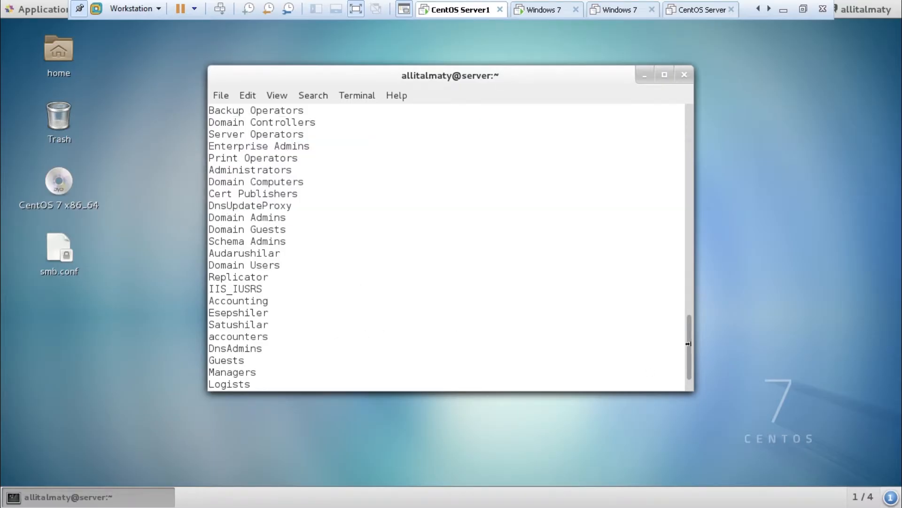
scroll(688, 344, down, 1)
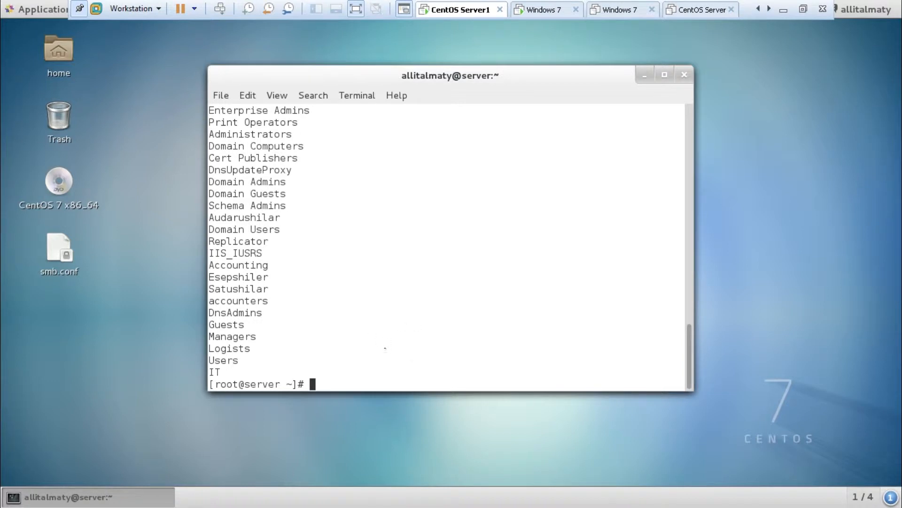
Step: Change to the /srv/samba/ directory and list the shared folders in it with ls
text(cd /sr)
text(v/)
drag(328, 384, 334, 384)
click(356, 382)
text(samba/)
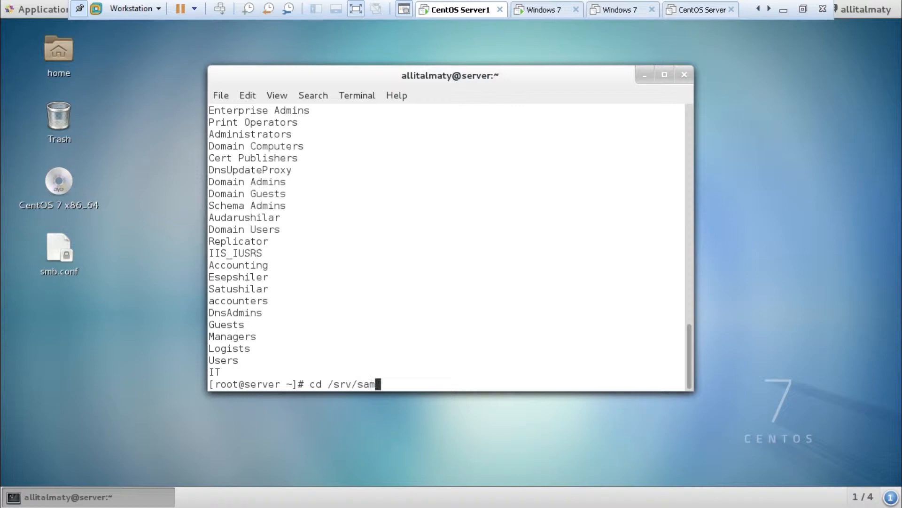
key(Return)
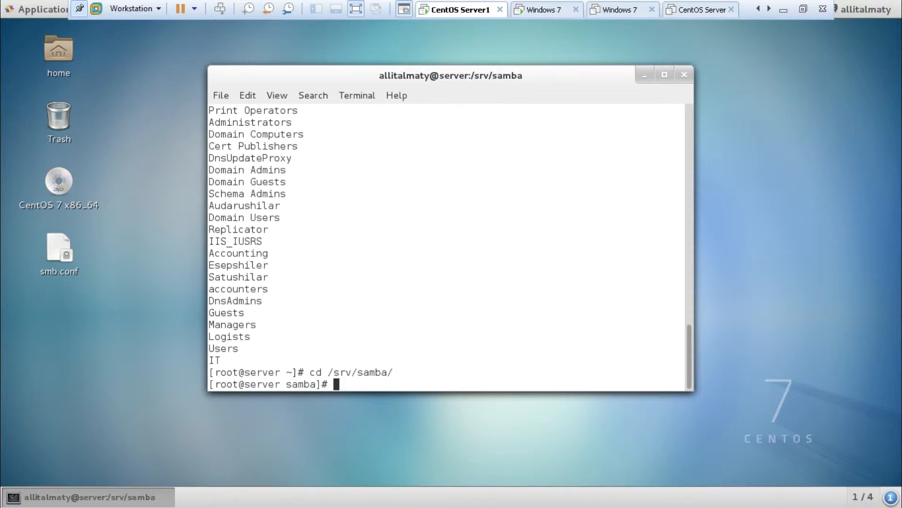
text(ls)
key(Return)
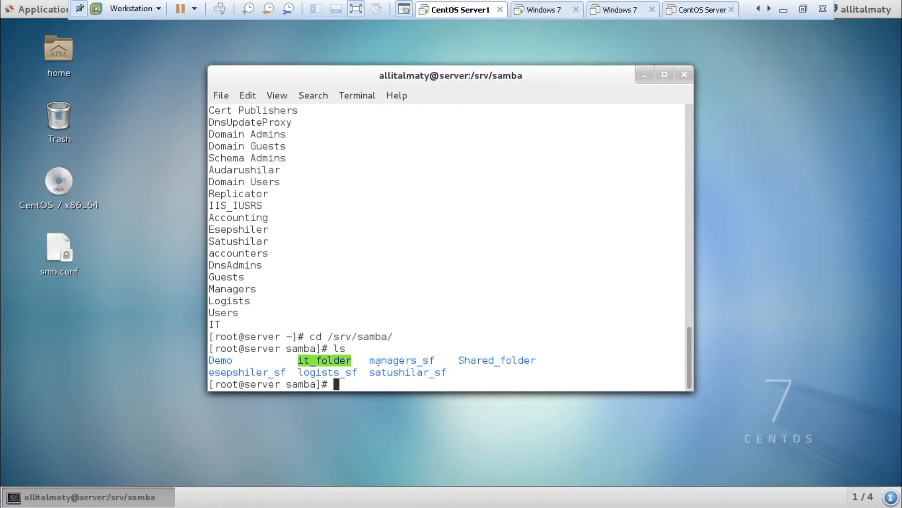
drag(236, 360, 208, 360)
drag(285, 360, 419, 357)
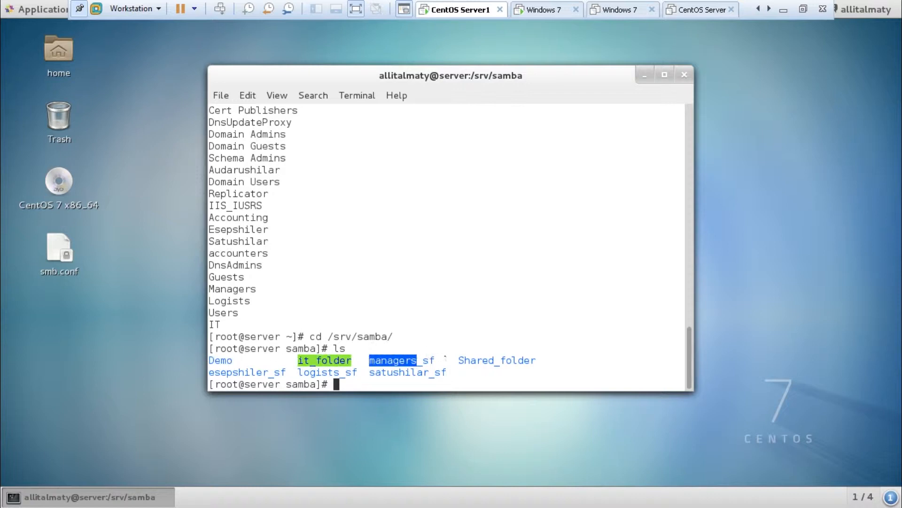
drag(298, 371, 474, 372)
click(357, 359)
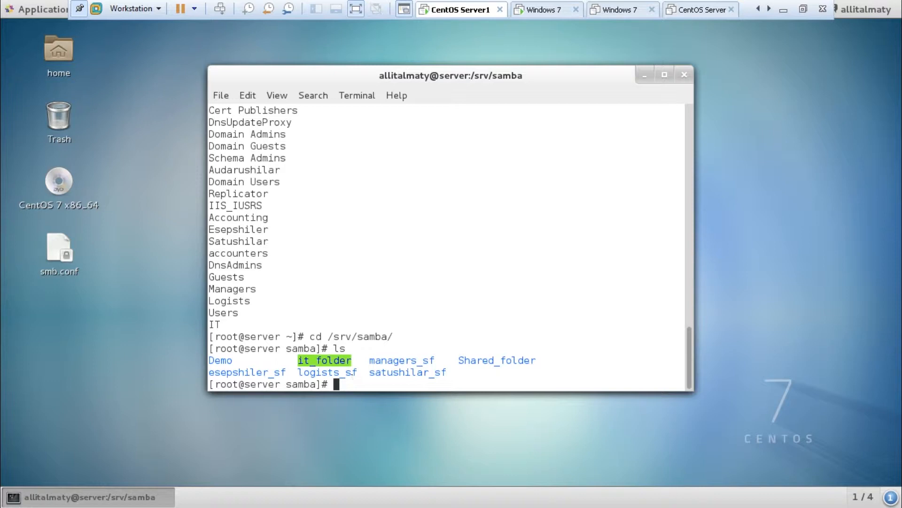
Step: Create a folder named audarushilar_sf in /srv/samba with mkdir and list the directory to check it
text(mkdir audarushilar)
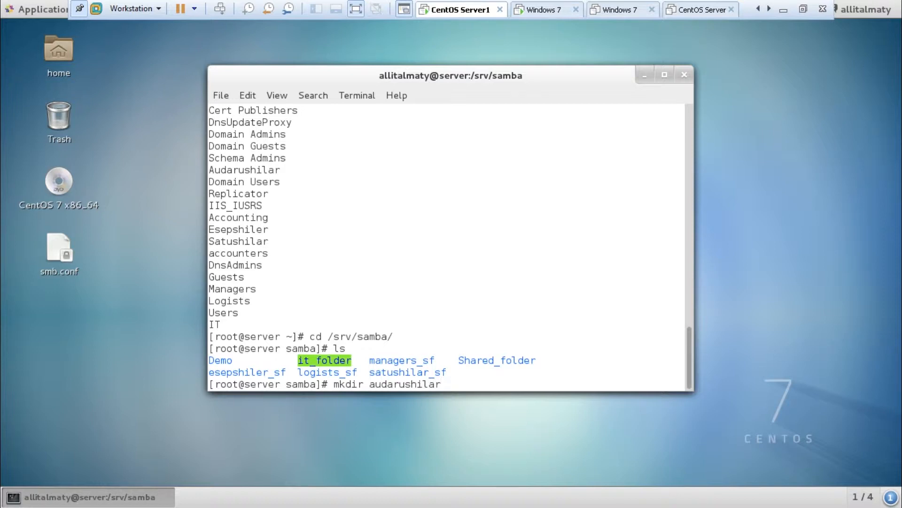
text(_sf)
drag(369, 384, 439, 380)
click(440, 379)
key(Return)
text(ls)
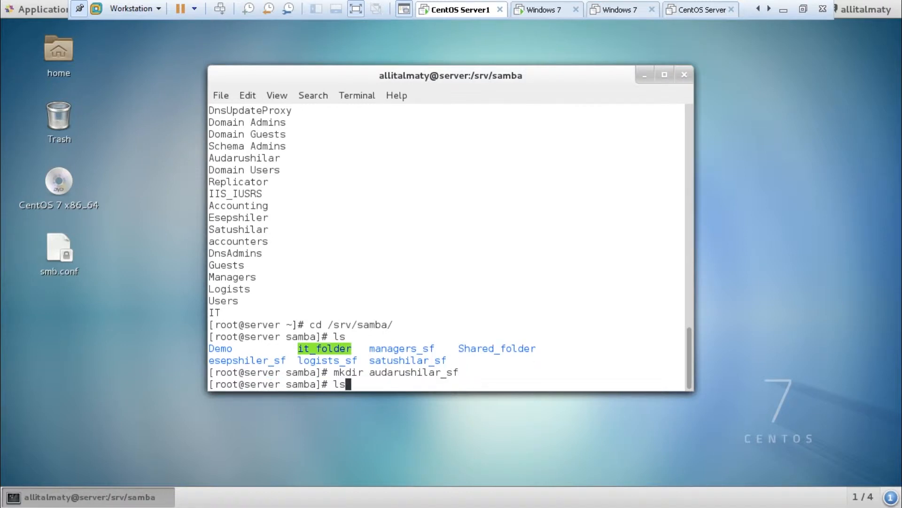
key(Return)
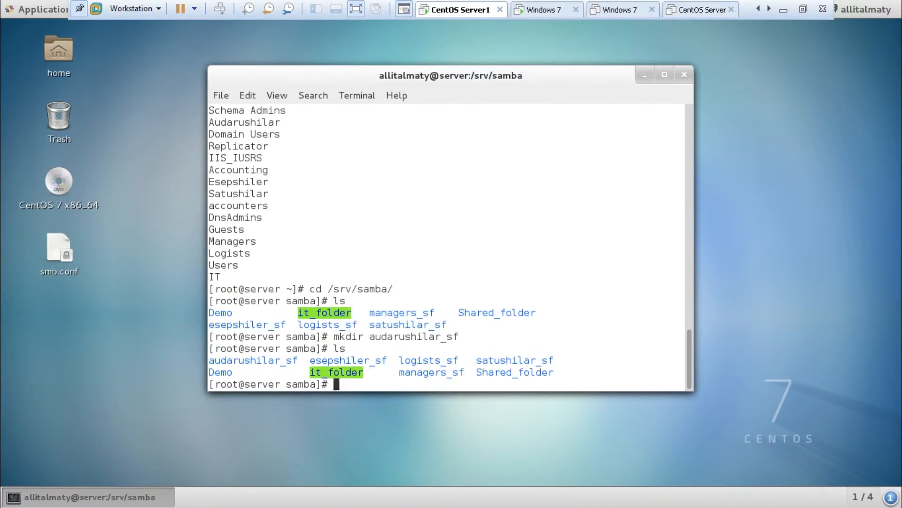
drag(299, 360, 215, 360)
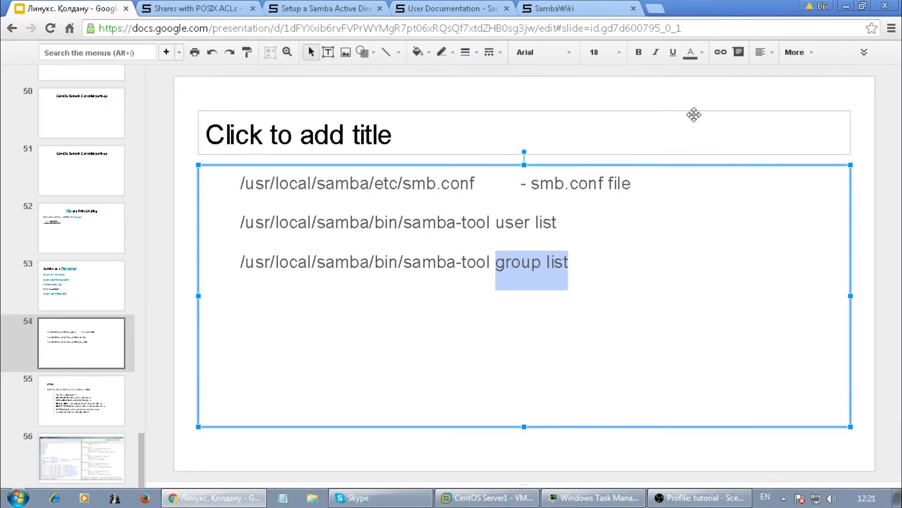
Step: Review the "Adding a new share" section of the Samba wiki's Shares with POSIX ACLs page, including the [Demo] entry for smb.conf
key(ctrl+Tab)
scroll(216, 229, up, 3)
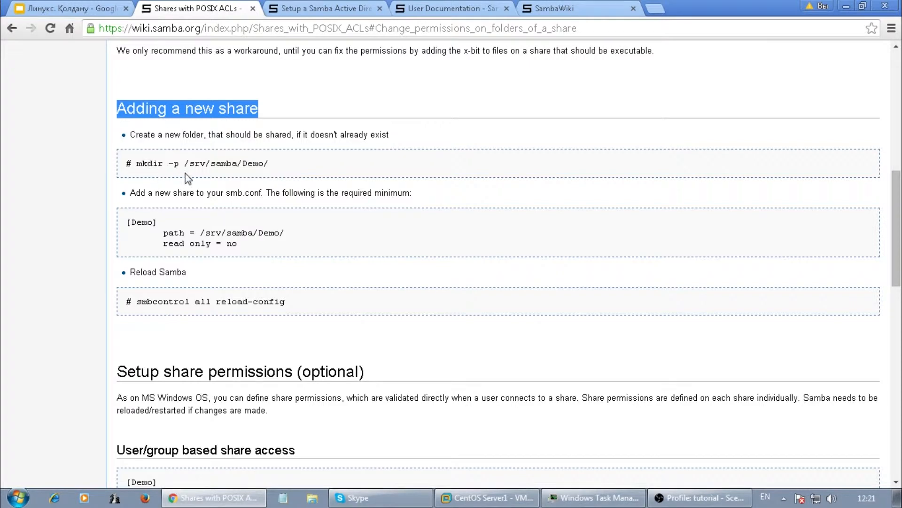
double_click(194, 163)
drag(211, 163, 229, 163)
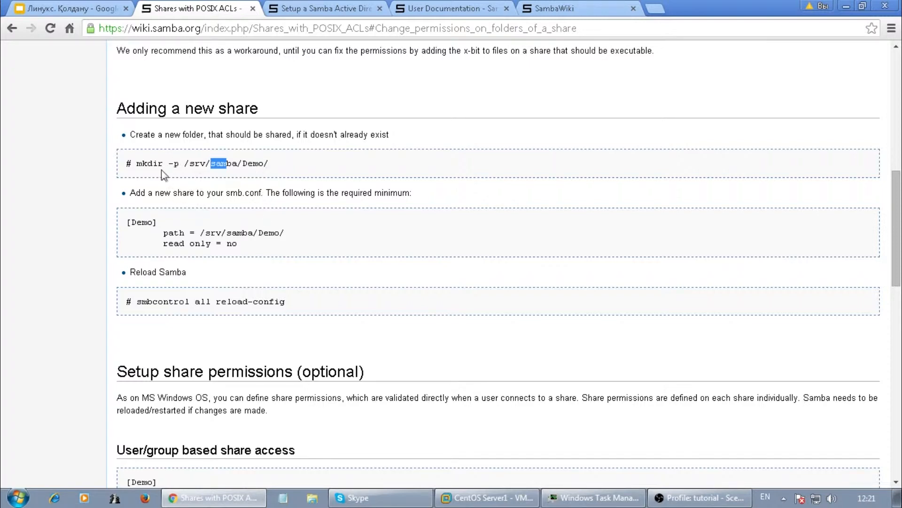
drag(148, 192, 261, 193)
click(229, 193)
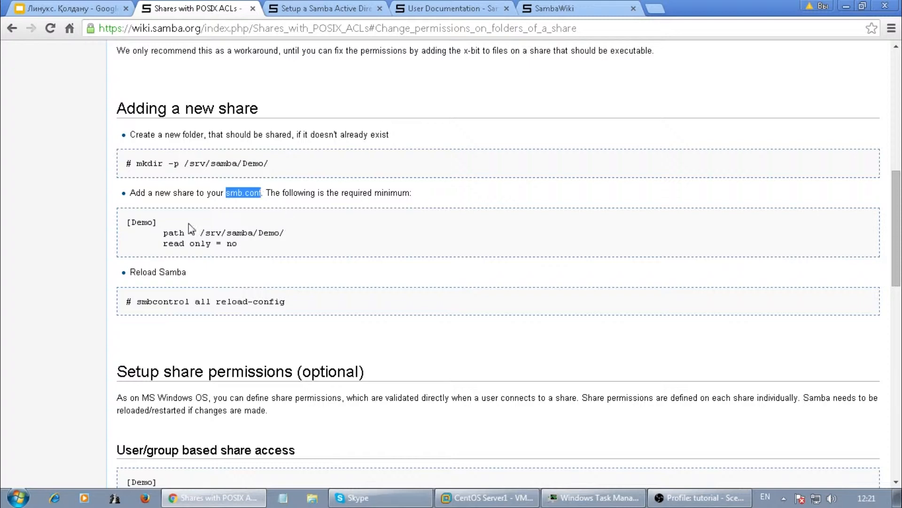
drag(131, 222, 178, 230)
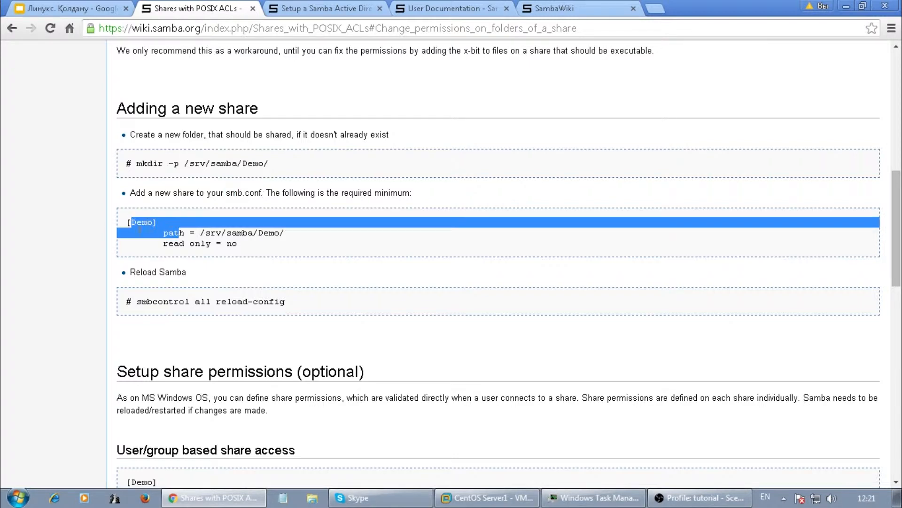
click(139, 229)
drag(157, 222, 126, 222)
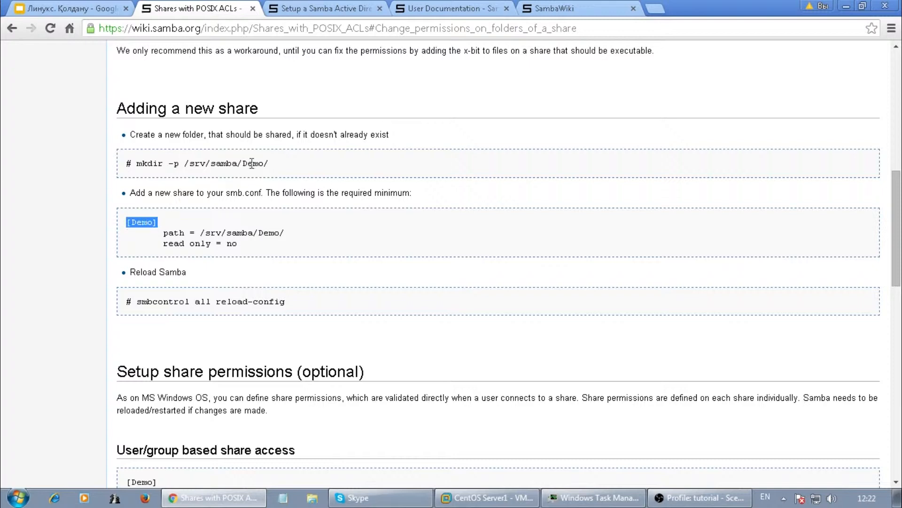
drag(162, 233, 238, 244)
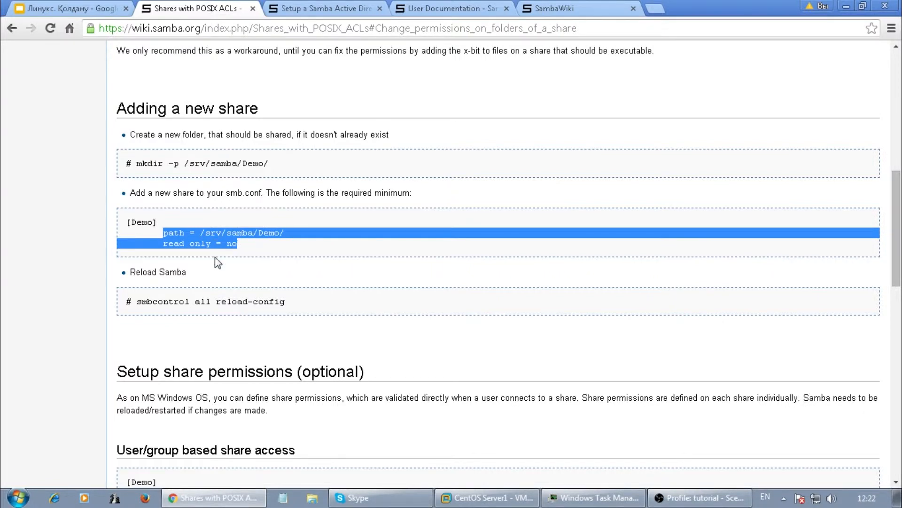
click(163, 230)
drag(164, 231, 260, 232)
click(206, 231)
drag(164, 243, 238, 244)
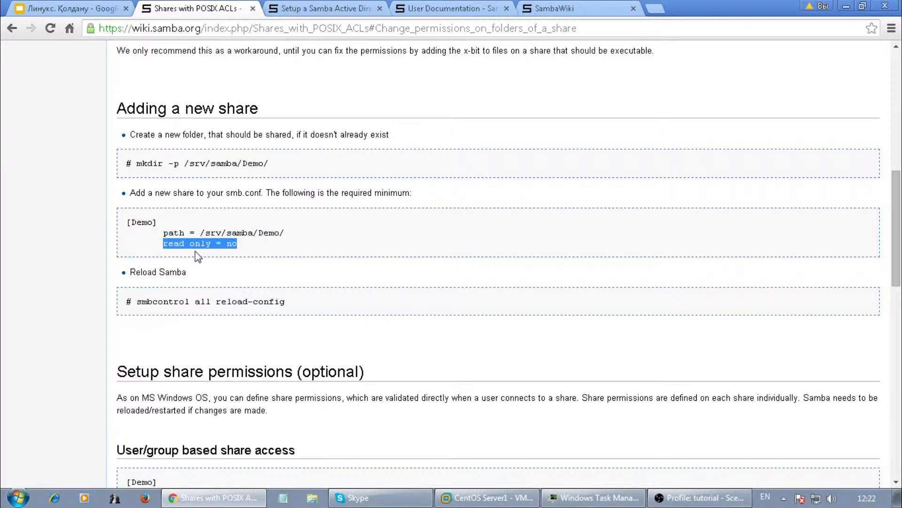
Step: Return to the CentOS Server1 terminal and find the Samba configuration file's path with locate smb.conf
click(511, 501)
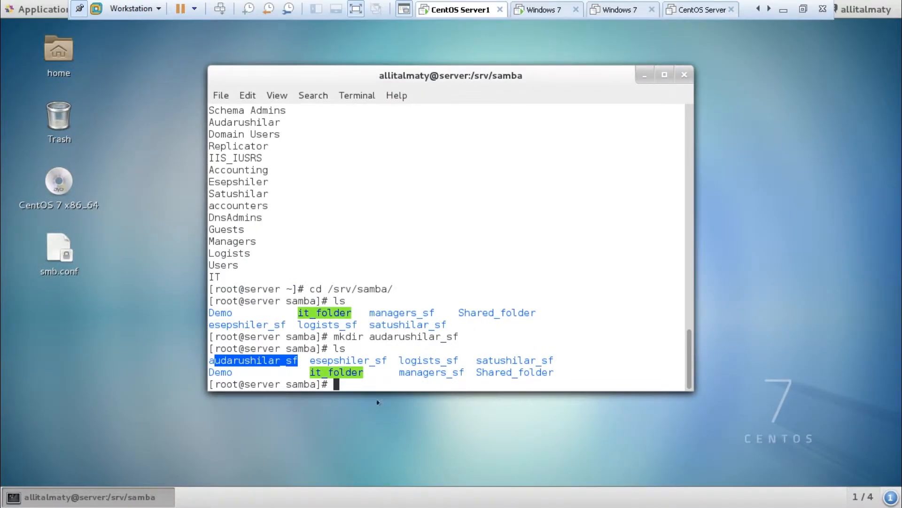
click(347, 374)
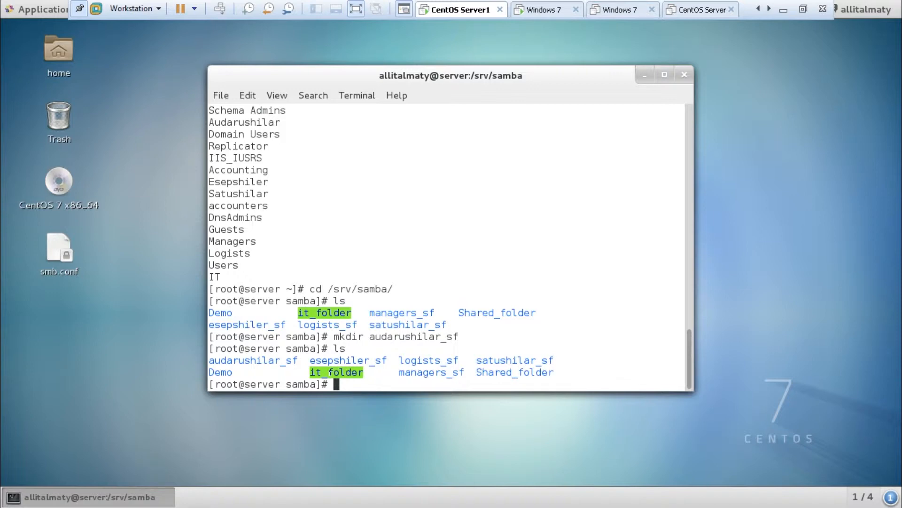
drag(298, 360, 207, 360)
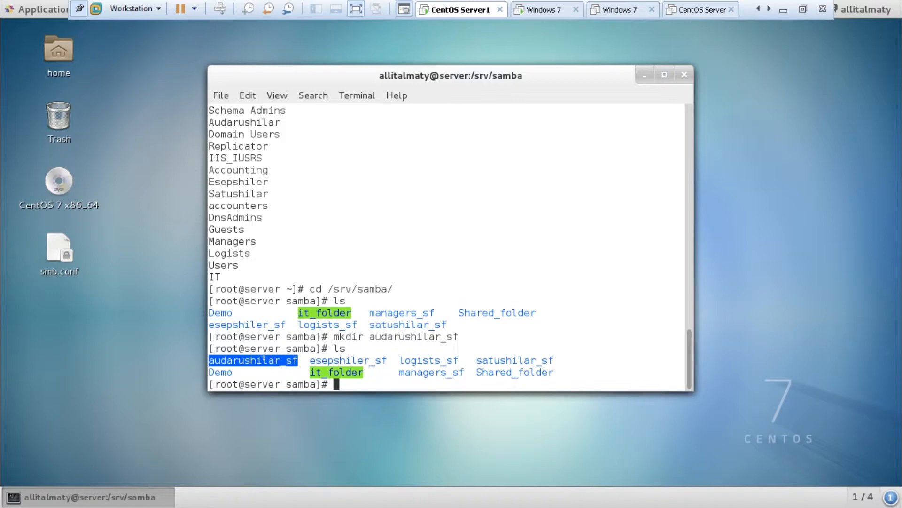
click(337, 383)
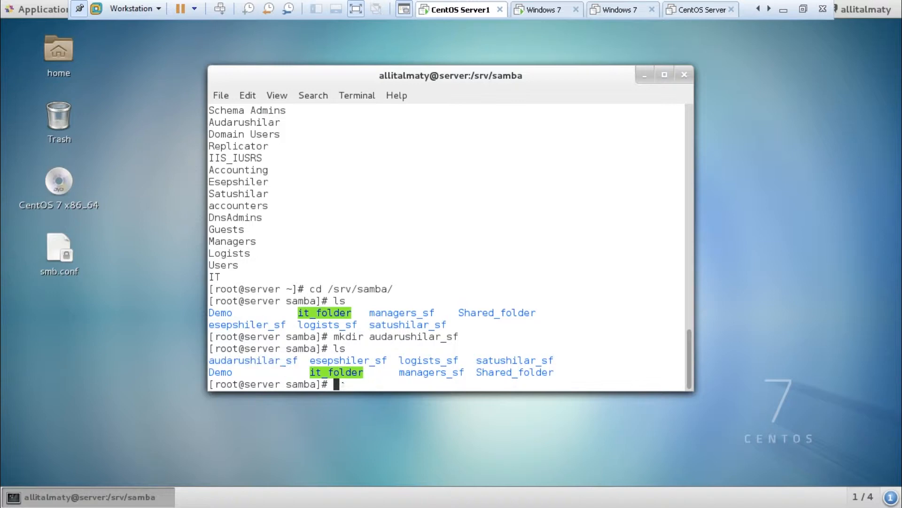
text(locate smb.conf)
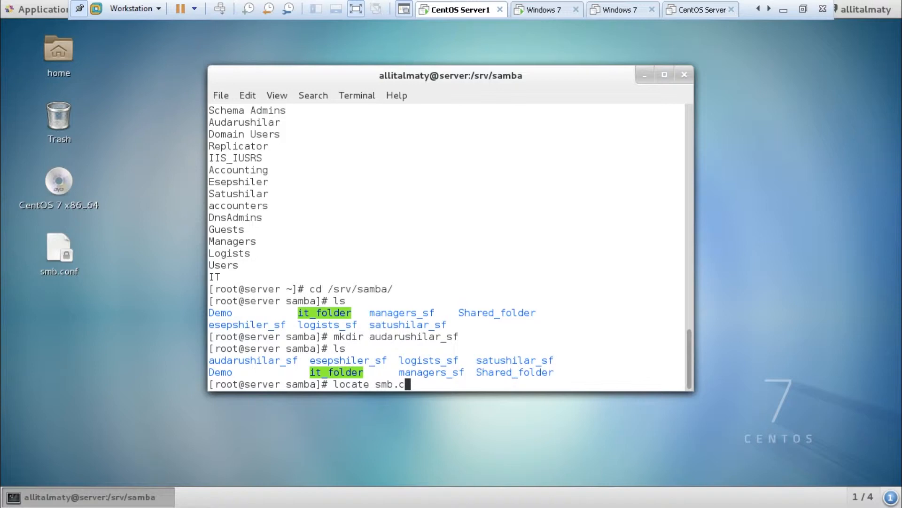
key(Return)
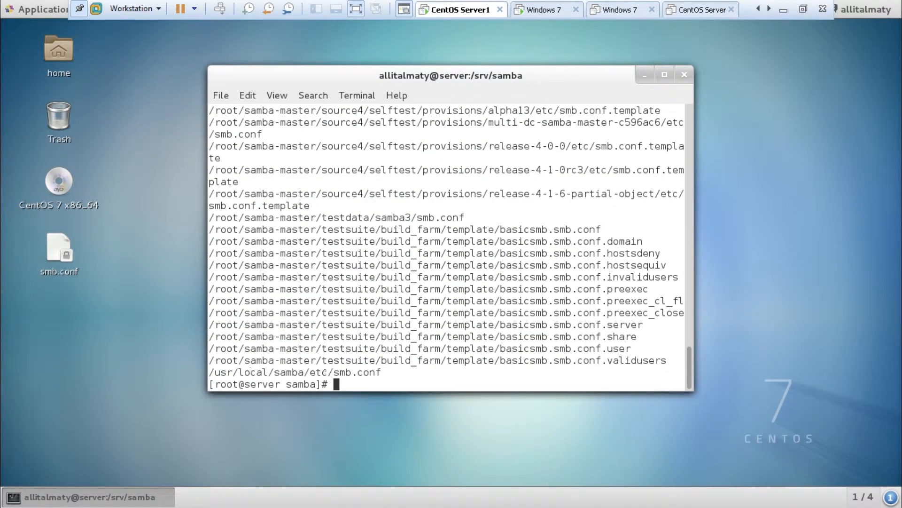
drag(334, 371, 377, 369)
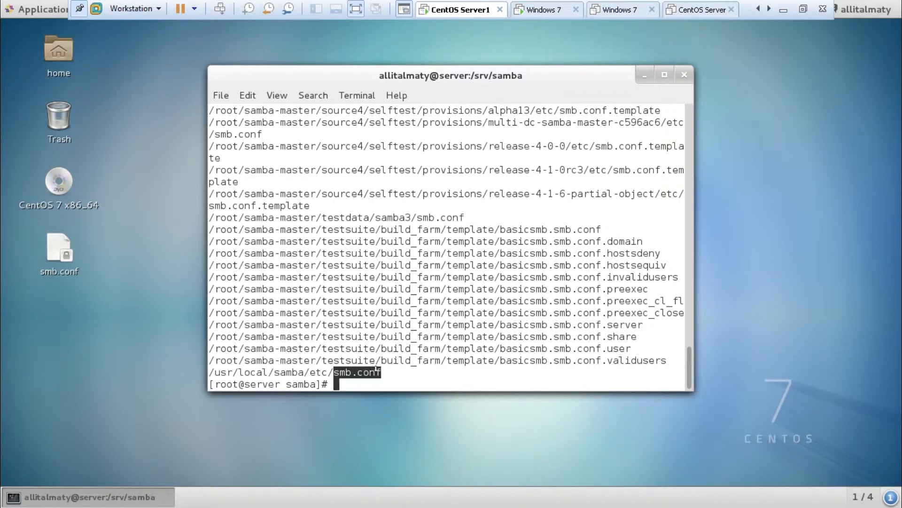
drag(215, 372, 322, 372)
click(343, 376)
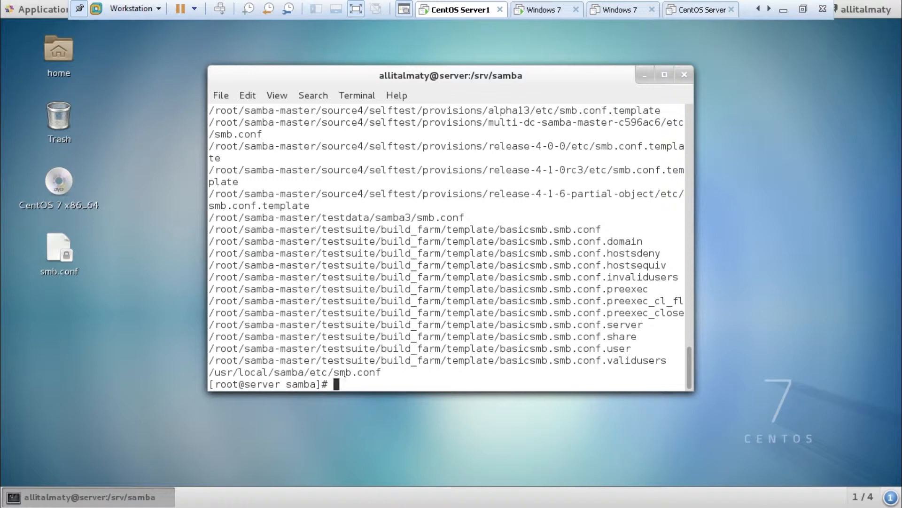
Step: List the folders in /srv/samba with ls and change to the /usr/local/samba/etc directory
text(ls)
key(Return)
text(cd )
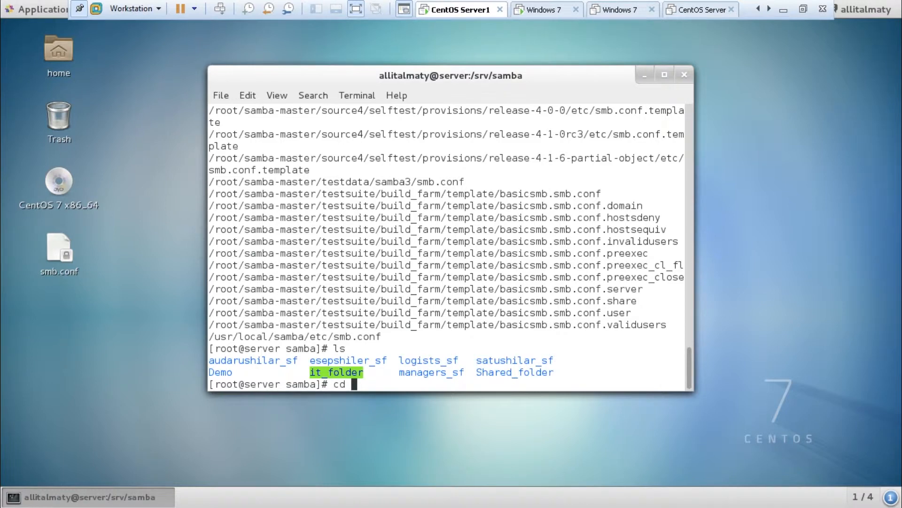
text(/)
text(usr/loca)
text(l/s)
text(a)
key(Tab)
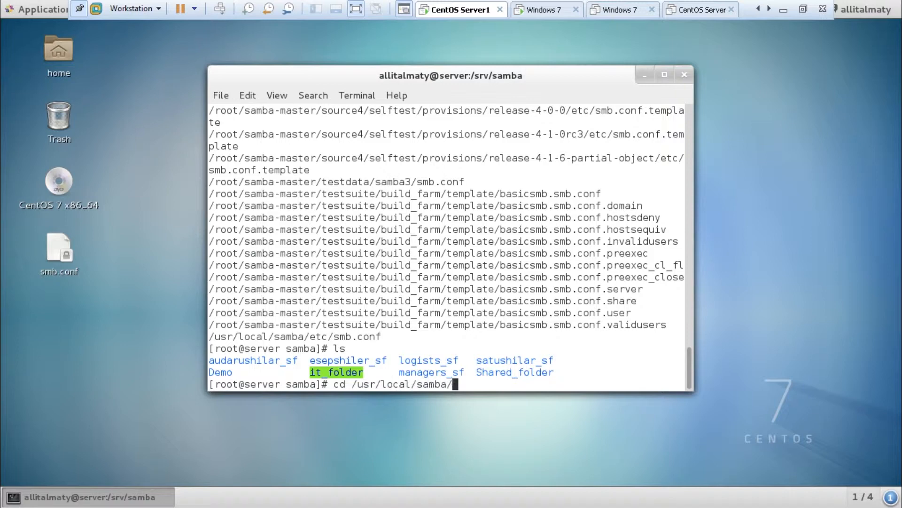
text(etc)
key(Return)
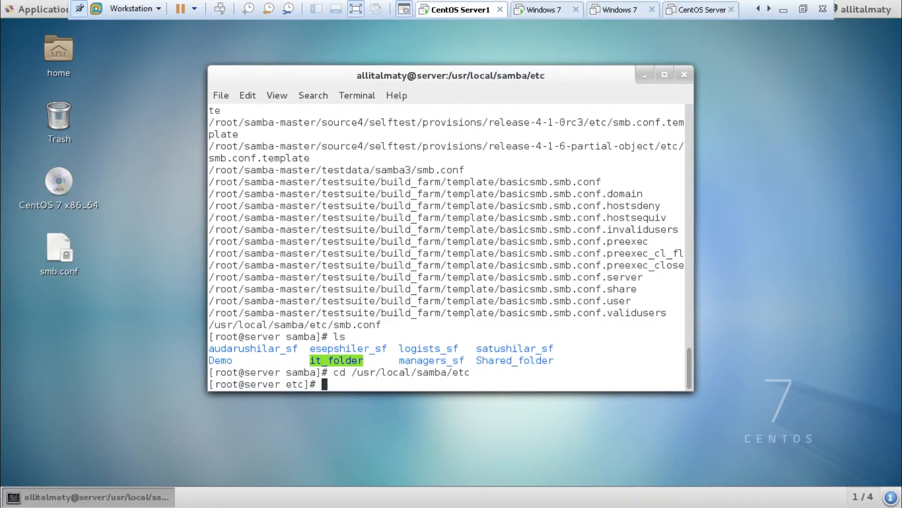
Step: List the contents of /usr/local/samba/etc and open smb.conf in vi
text(ls)
key(Return)
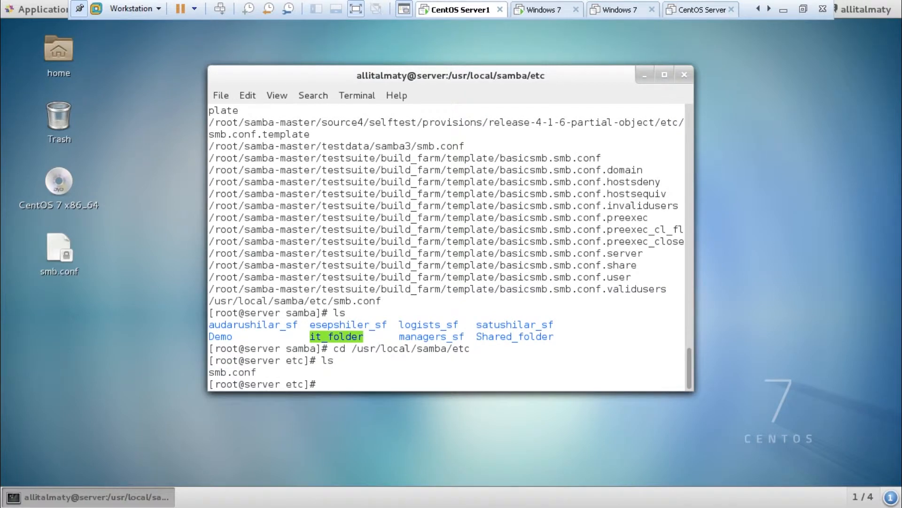
text(vi sm)
key(Tab)
key(Return)
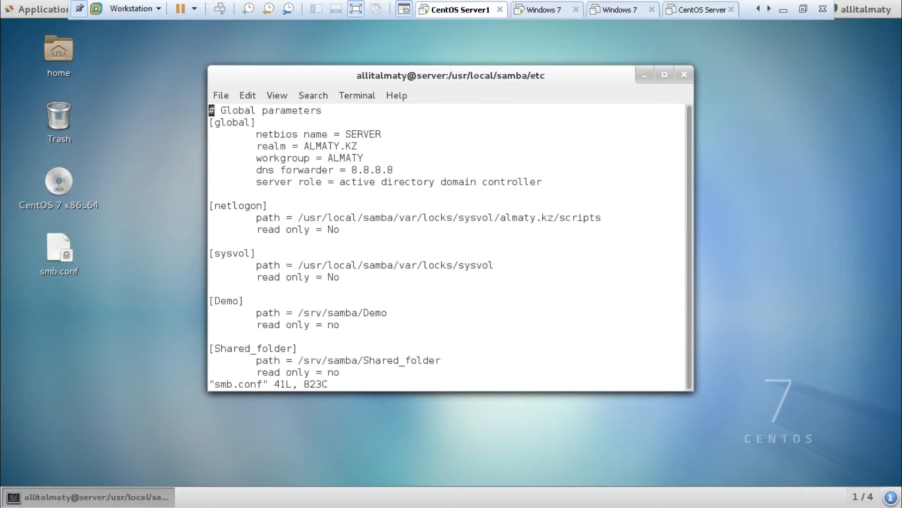
Step: Enlarge the terminal window and review the share sections in smb.conf down to the empty line below [logists_sf]
key(Down)
key(Down)
key(Down)
key(Down)
key(Down)
key(Down)
key(Down)
key(Down)
key(Down)
key(Down)
key(Down)
key(Down)
key(Down)
key(Down)
key(Down)
key(Down)
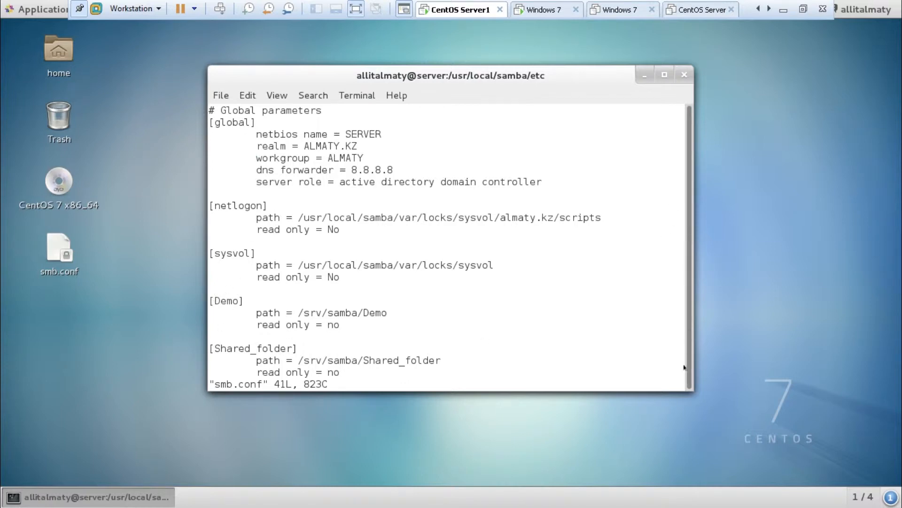
drag(688, 390, 741, 414)
key(Down)
key(Down)
key(Down)
key(Down)
key(Down)
key(Down)
key(Down)
key(Down)
key(Down)
key(Down)
key(Down)
key(Down)
key(Down)
key(Down)
key(Down)
key(Down)
key(Down)
key(Down)
key(Down)
key(Down)
key(Down)
key(Down)
key(Down)
key(Down)
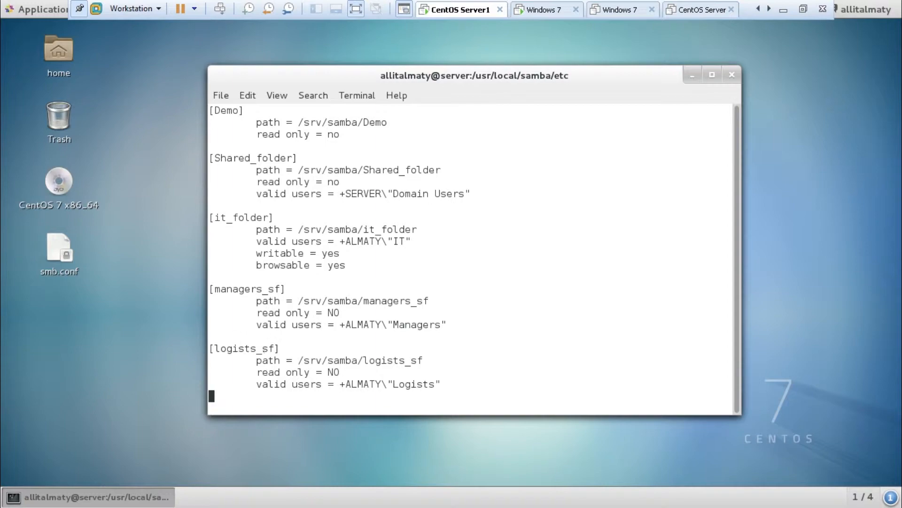
Step: Go to the first Windows 7 virtual machine and switch away from the administrator session to the logon screen
click(548, 10)
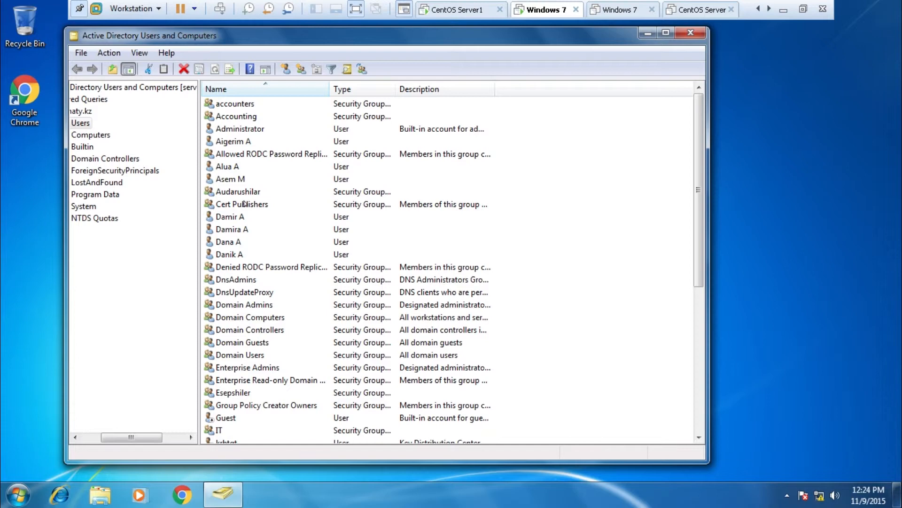
click(26, 477)
click(19, 494)
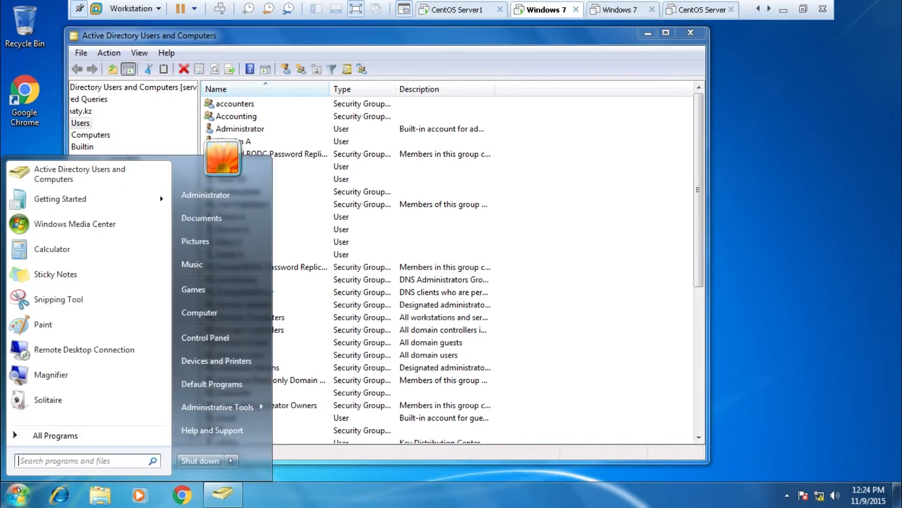
mouse_move(232, 461)
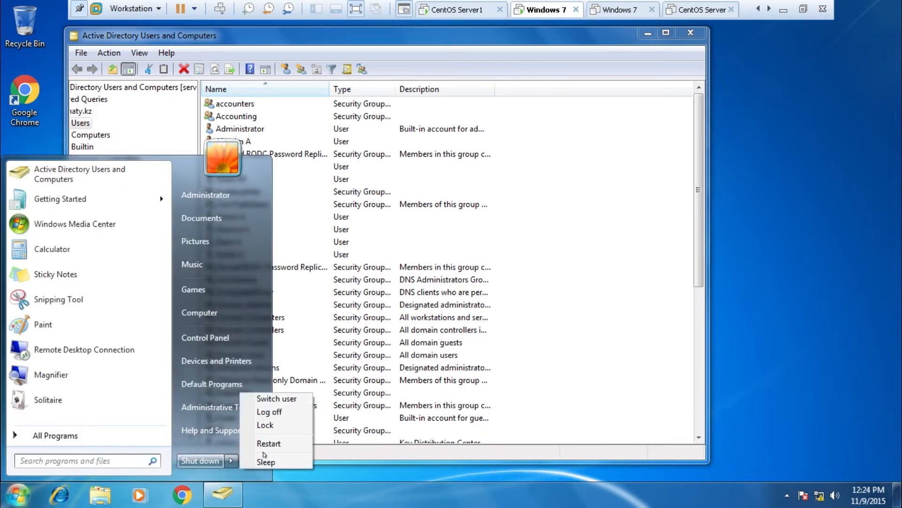
click(278, 412)
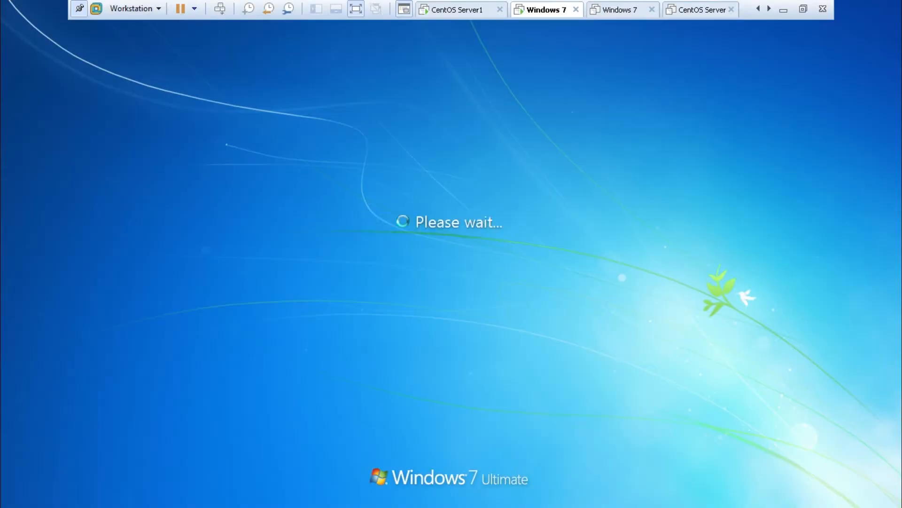
click(220, 8)
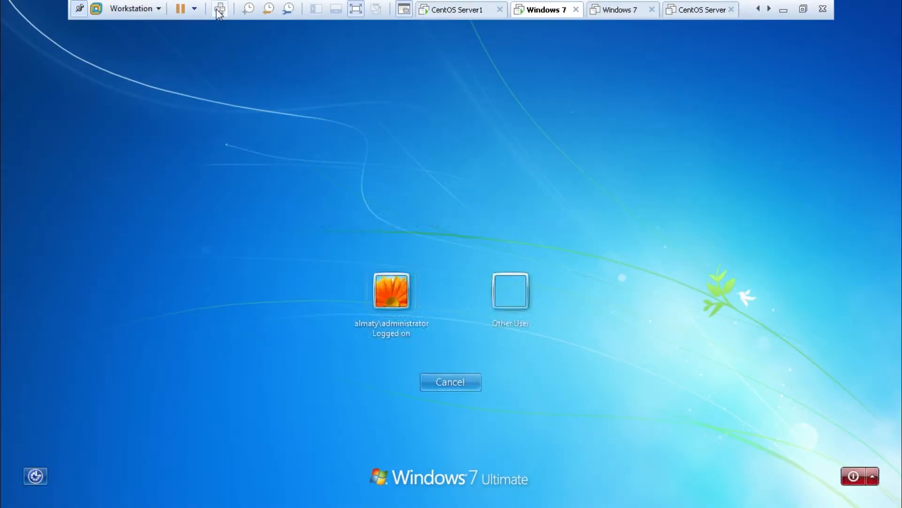
Step: Log on as another user in the almaty domain, entering the domain user name and the account password
click(513, 301)
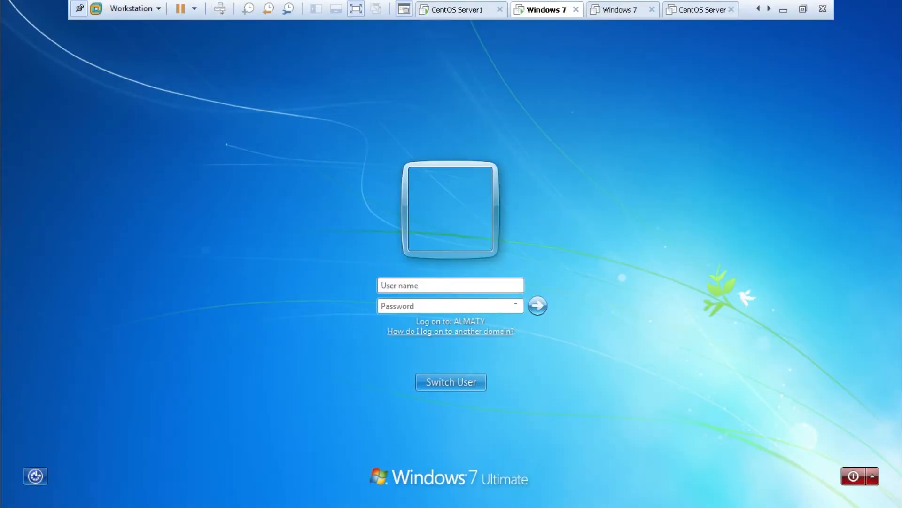
text(almaty\max)
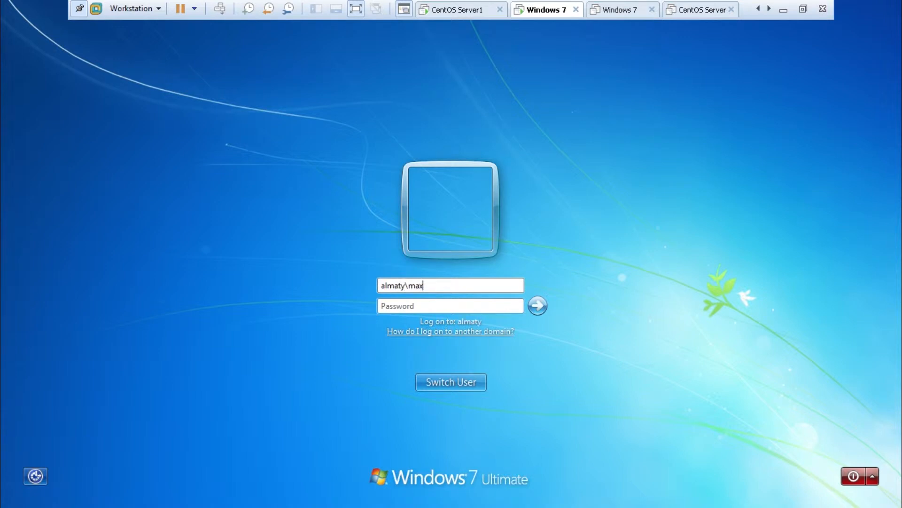
text(••••••••)
key(Return)
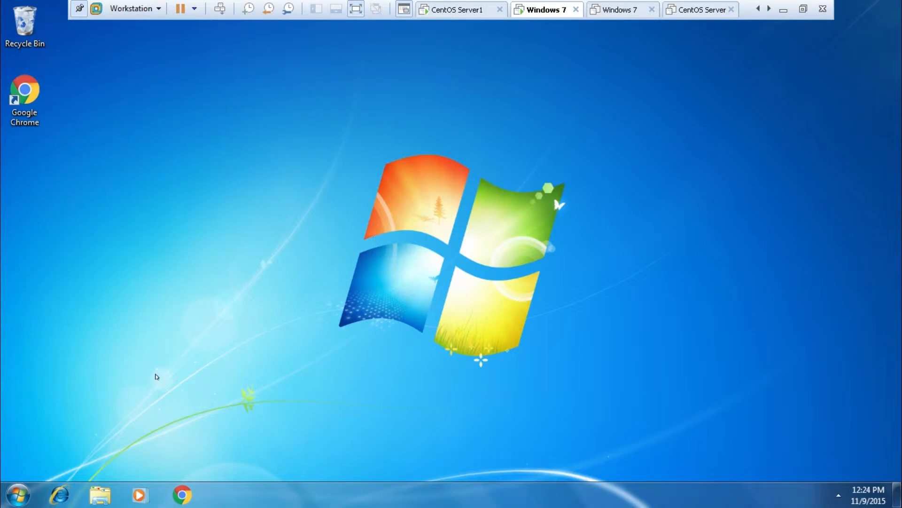
Step: Open Computer and browse to \\server to display the shares on the server
click(18, 495)
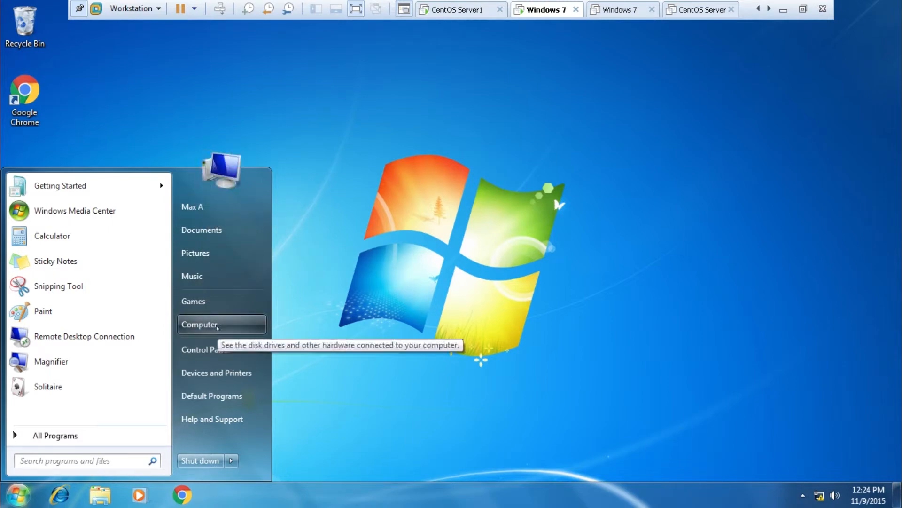
click(216, 302)
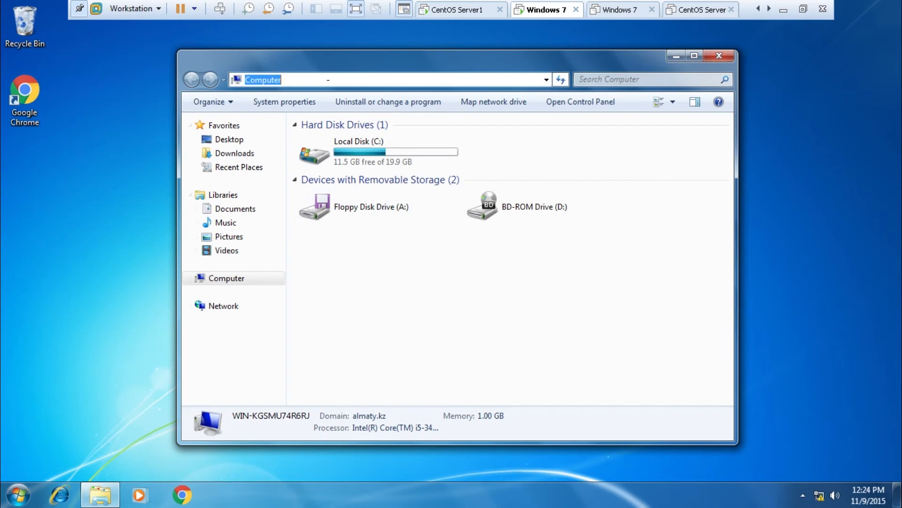
text(\\)
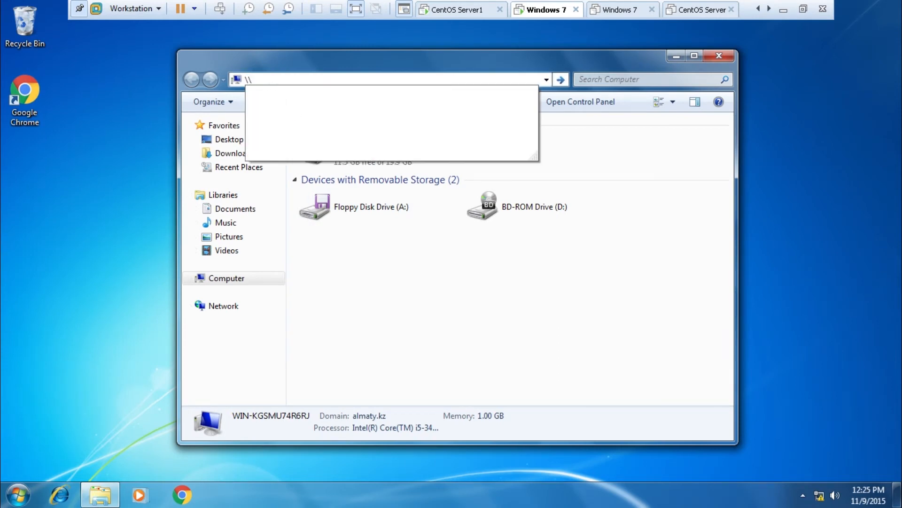
text(server)
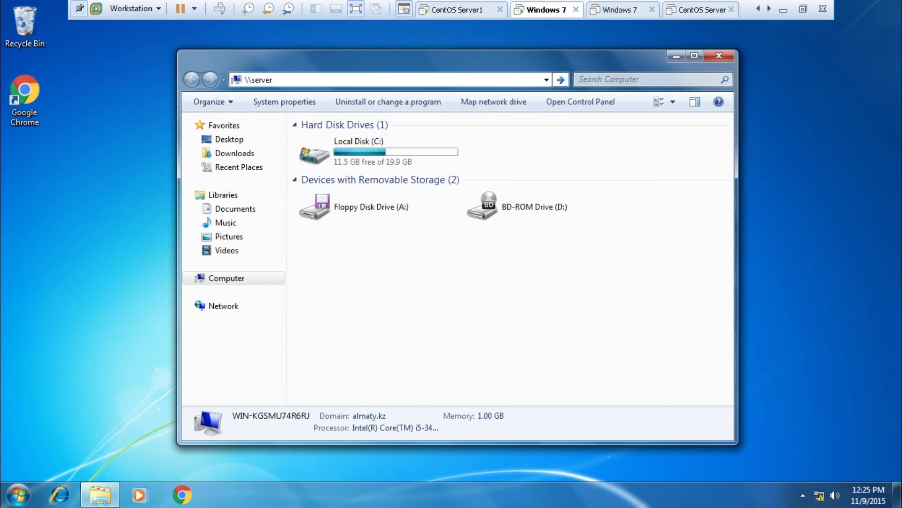
key(Return)
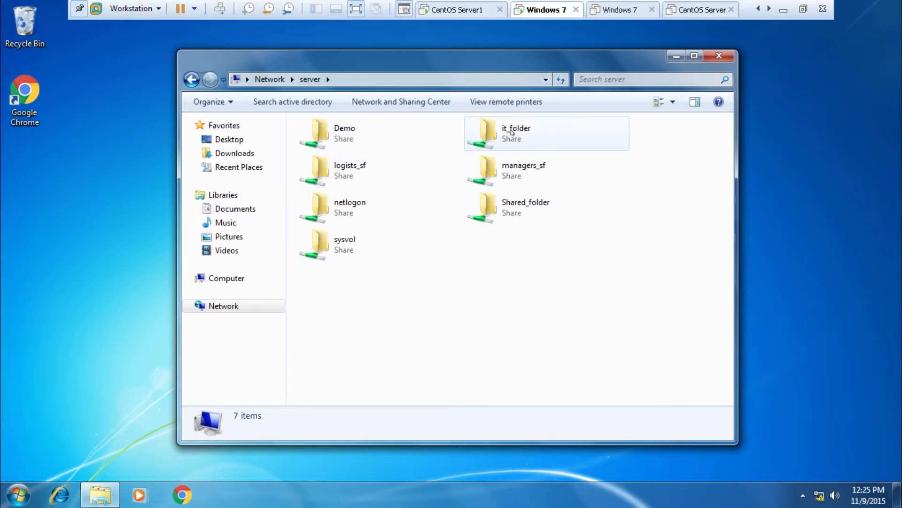
Step: Try to open the logists_sf and managers_sf shares, cancelling the network credentials request for each
double_click(368, 175)
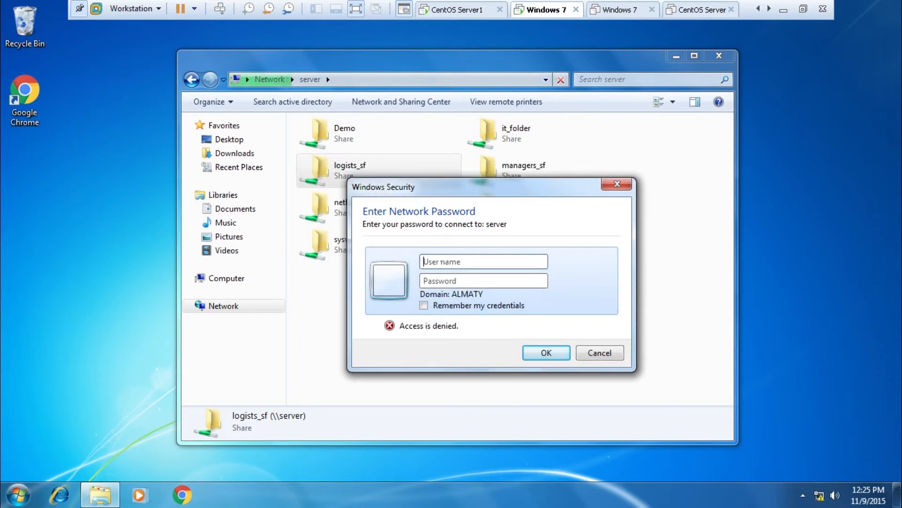
click(599, 353)
double_click(505, 177)
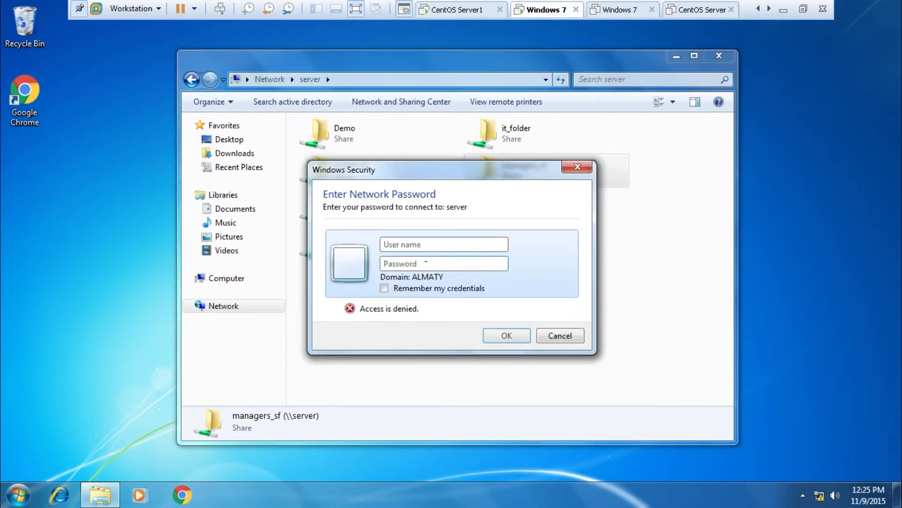
click(559, 335)
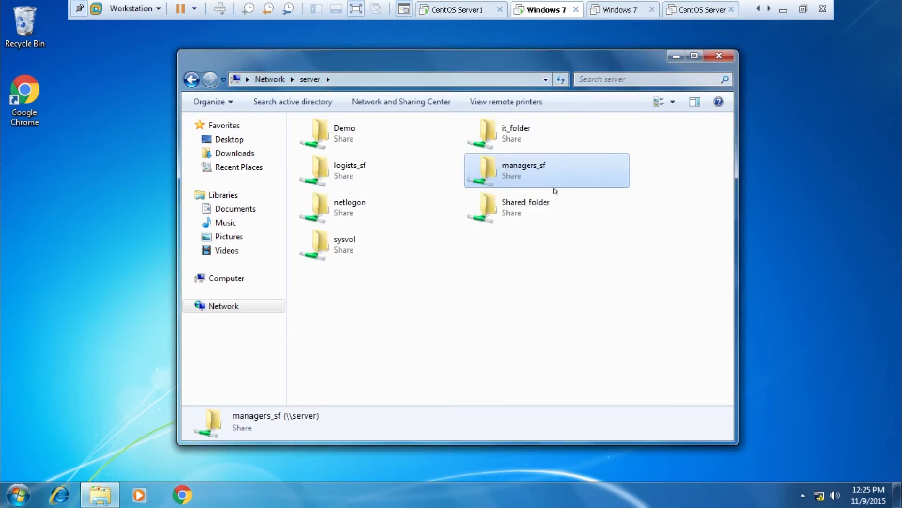
Step: Open the it_folder share, look inside its "it is a max folde" subfolder and go back to it_folder
double_click(513, 132)
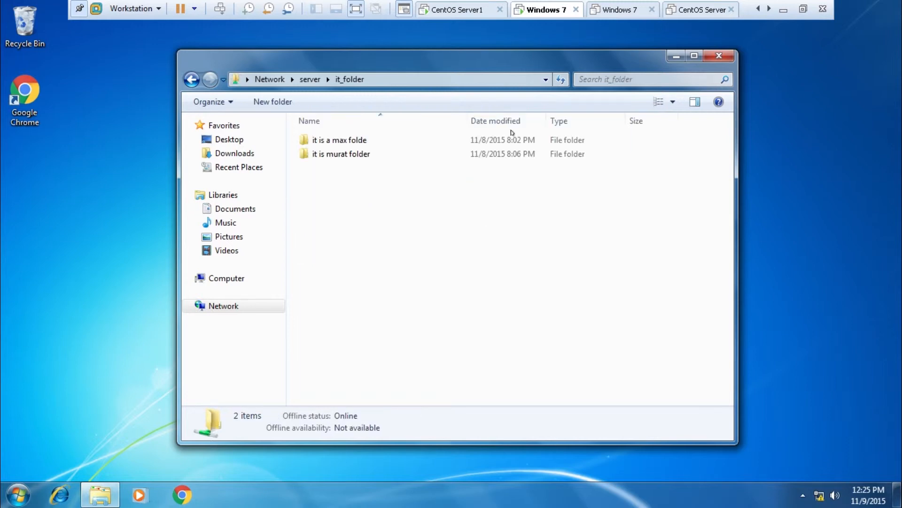
click(329, 141)
double_click(329, 141)
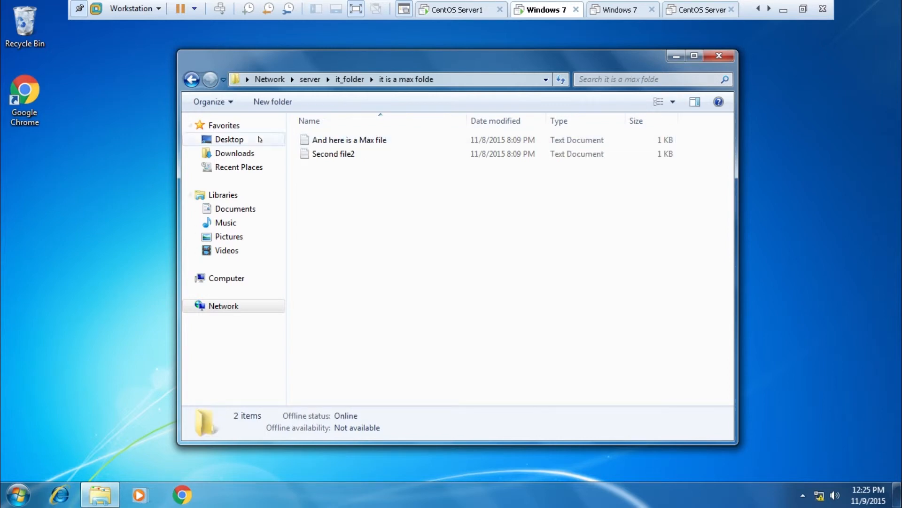
click(191, 79)
Step: Create a folder named max in the it_folder share and open it
right_click(372, 205)
mouse_move(405, 331)
click(517, 332)
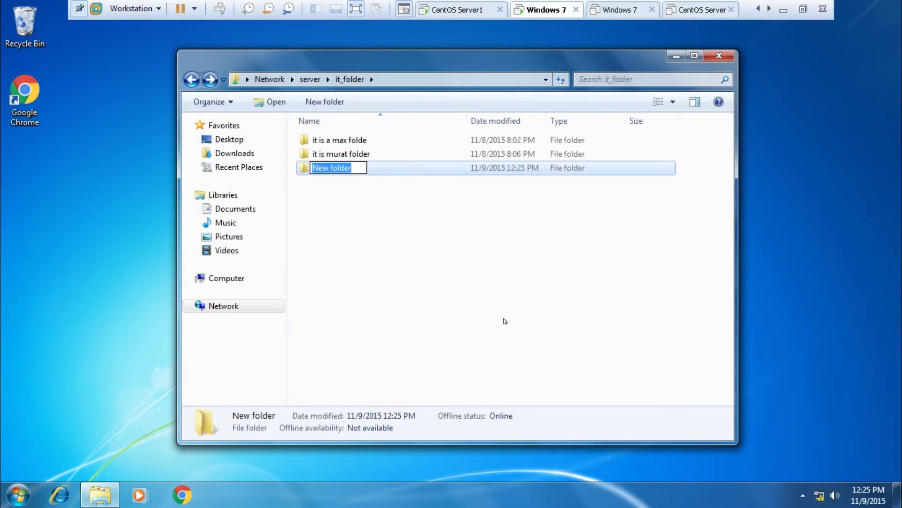
text(max)
key(Return)
key(Return)
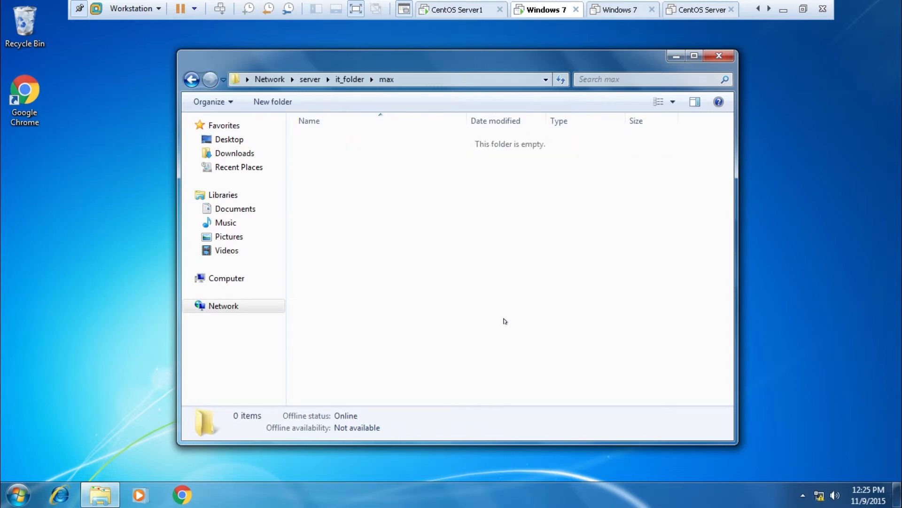
Step: Create a text document named max inside the new max folder
right_click(414, 241)
mouse_move(472, 381)
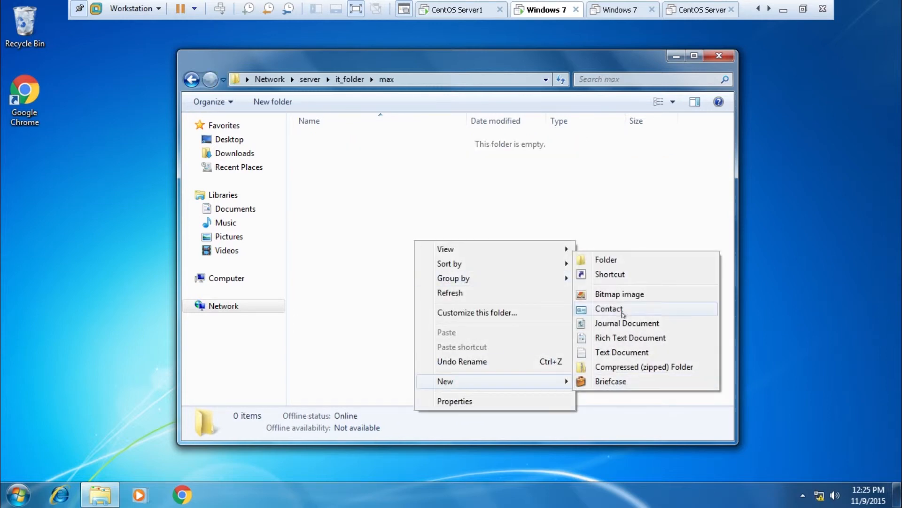
click(602, 352)
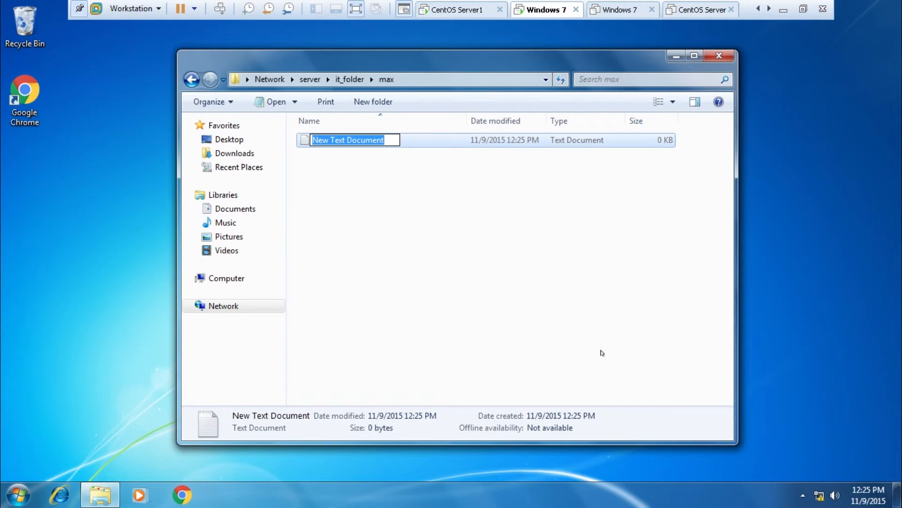
text(max)
key(Return)
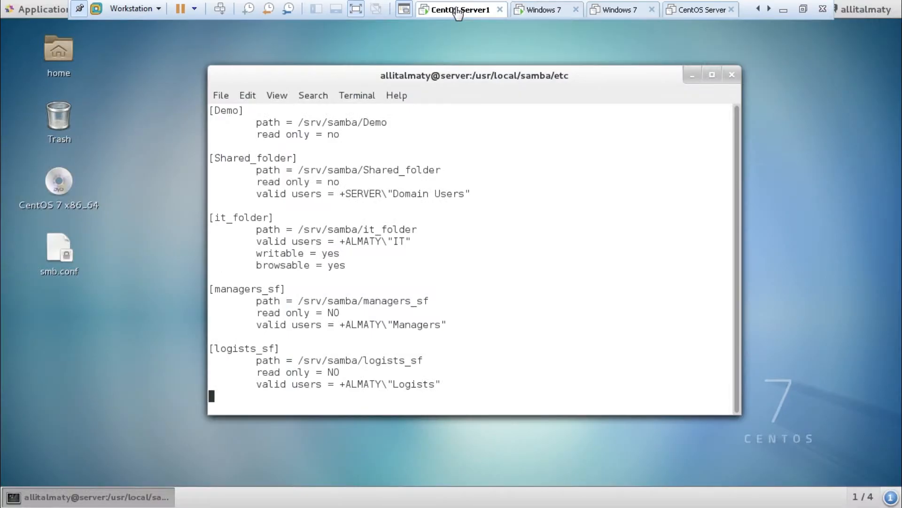
Step: Return to CentOS Server1, highlight the [it_folder] heading in smb.conf and open a second terminal window beside it
click(456, 10)
drag(272, 218, 206, 203)
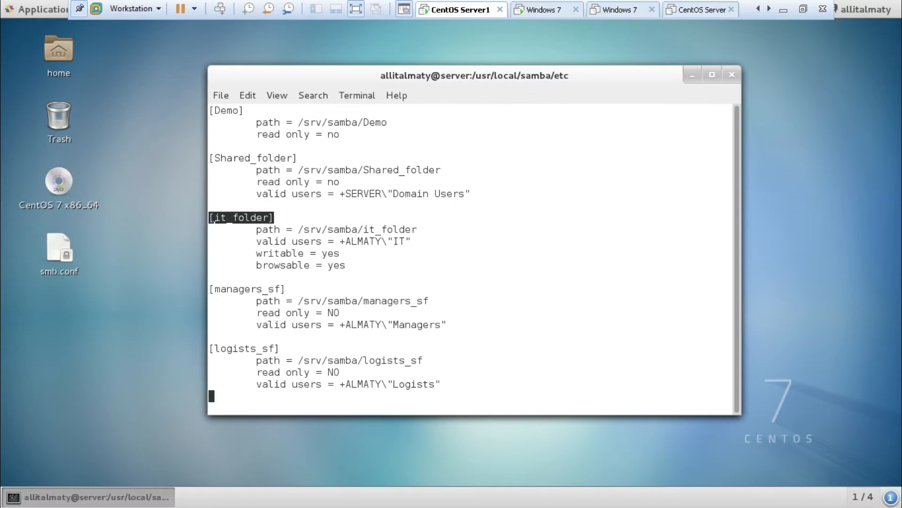
right_click(539, 437)
click(595, 369)
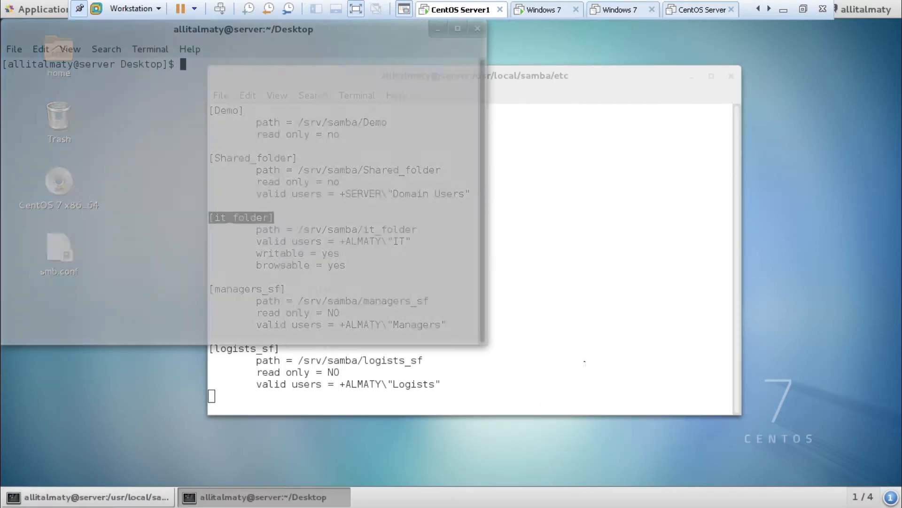
drag(250, 43, 610, 174)
Step: Switch to the root account in the second terminal with su, entering the root password
text(su)
key(Return)
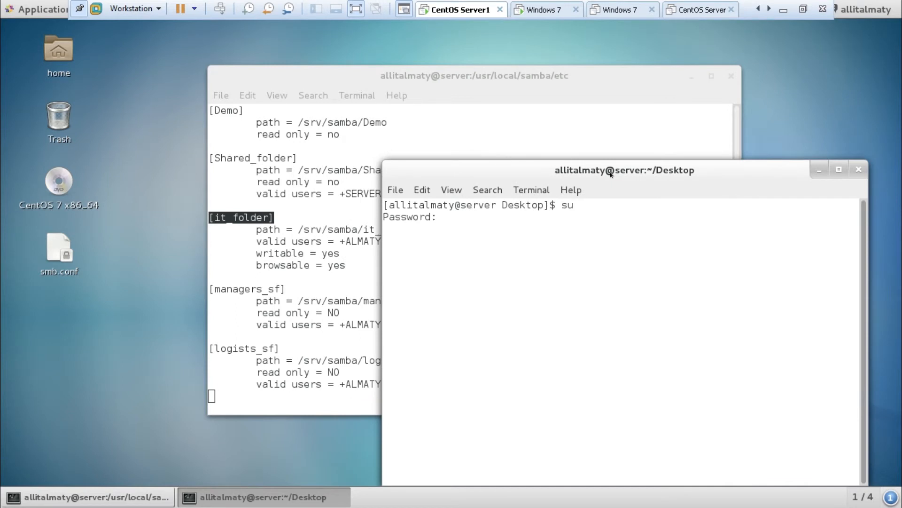
key(Return)
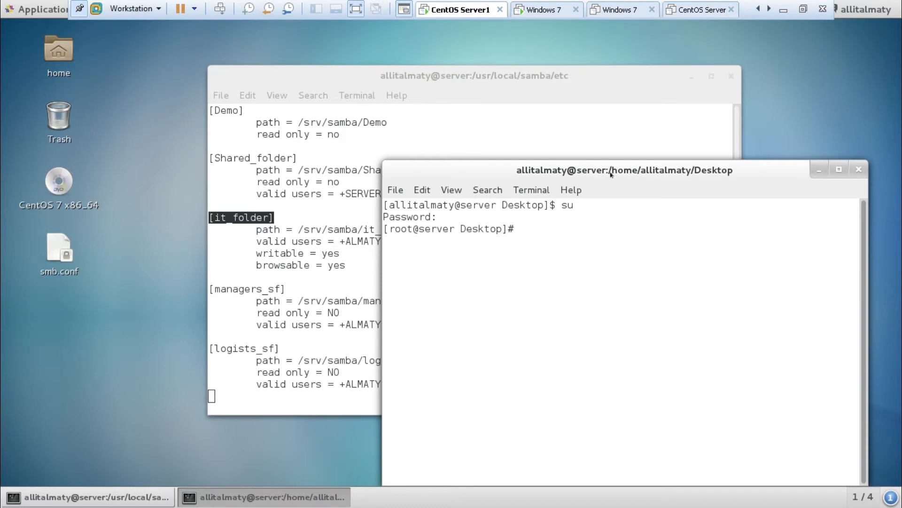
Step: Change to root's home directory with cd and clear the second terminal
text(cd)
key(Return)
text(clear)
key(Return)
key(Return)
key(Up)
key(Up)
key(Up)
key(Down)
key(Down)
key(Down)
Step: Change to /srv/samba, list its folders with ls and move the second terminal fully into view
text(cd /srv/samba)
key(Return)
text(ls)
key(Return)
drag(611, 174, 638, 99)
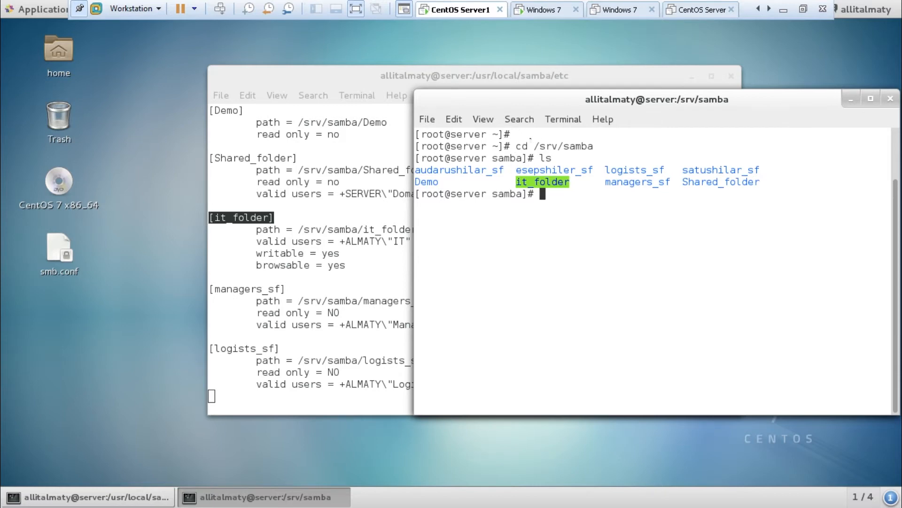
Step: Highlight the /srv/samba path and the it_folder entry in the second terminal, and bring the smb.conf terminal forward
drag(535, 146, 584, 149)
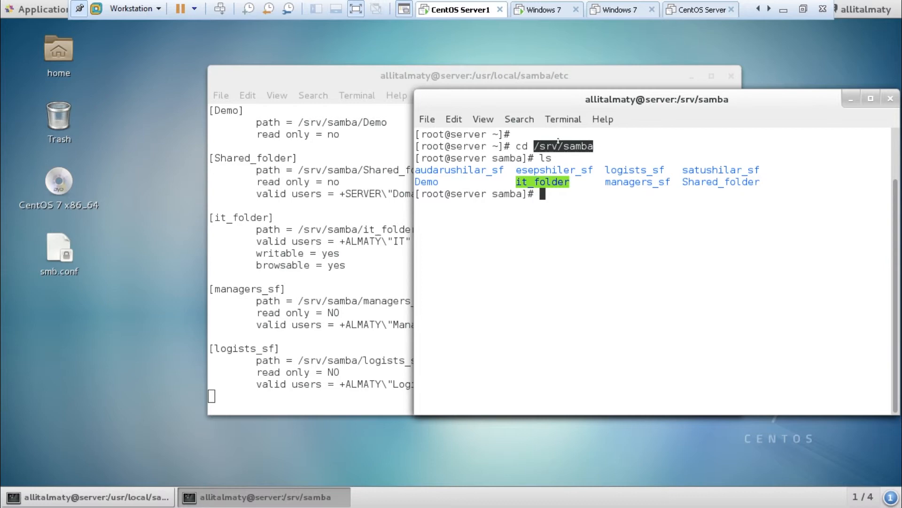
drag(512, 182, 574, 184)
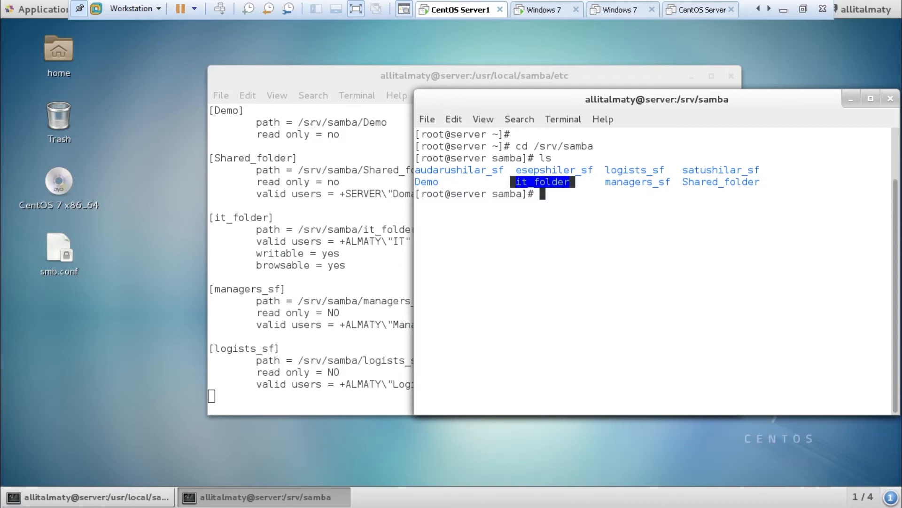
click(322, 86)
click(285, 95)
click(371, 83)
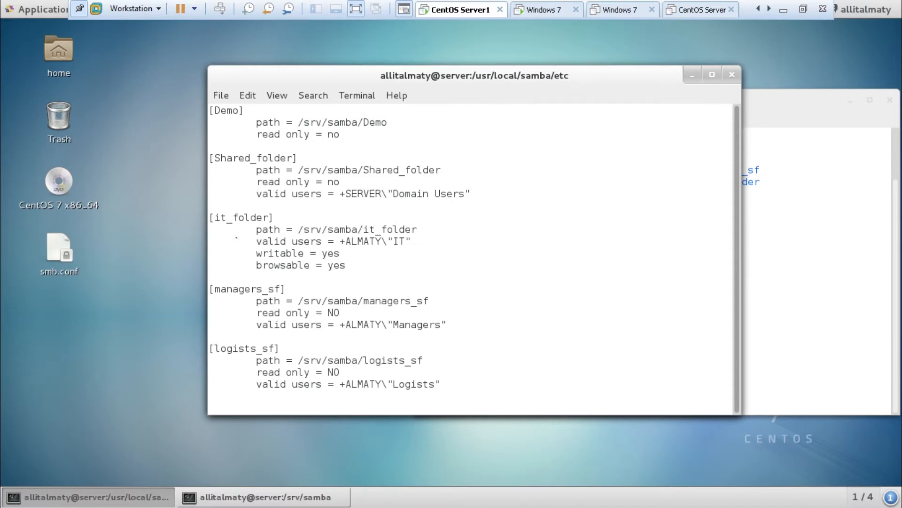
Step: Highlight the it_folder share block and its path parameter, and shift the smb.conf terminal aside to compare it with the folder listing
drag(275, 217, 346, 266)
click(254, 228)
drag(254, 229, 287, 229)
drag(386, 79, 281, 78)
click(702, 210)
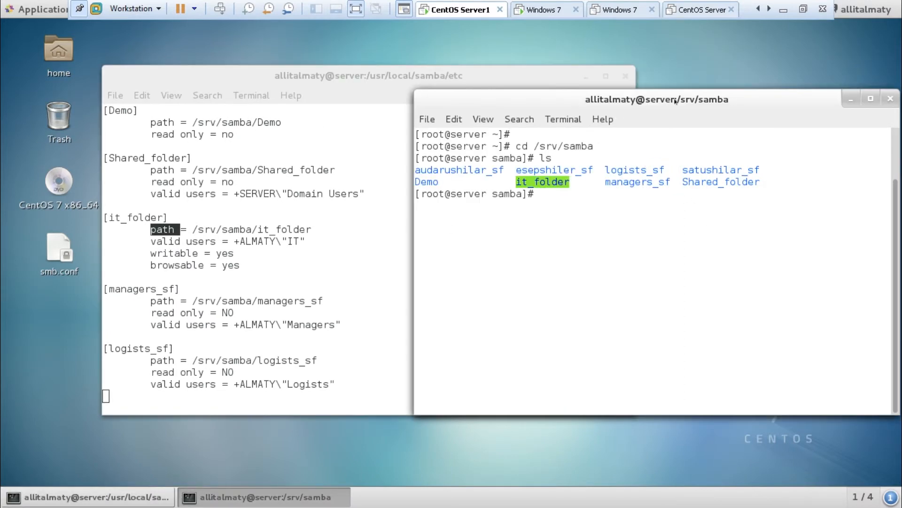
Step: Point out the it_folder share's folder name, valid users parameter, ALMATY domain and writable value by highlighting each in smb.conf
double_click(284, 229)
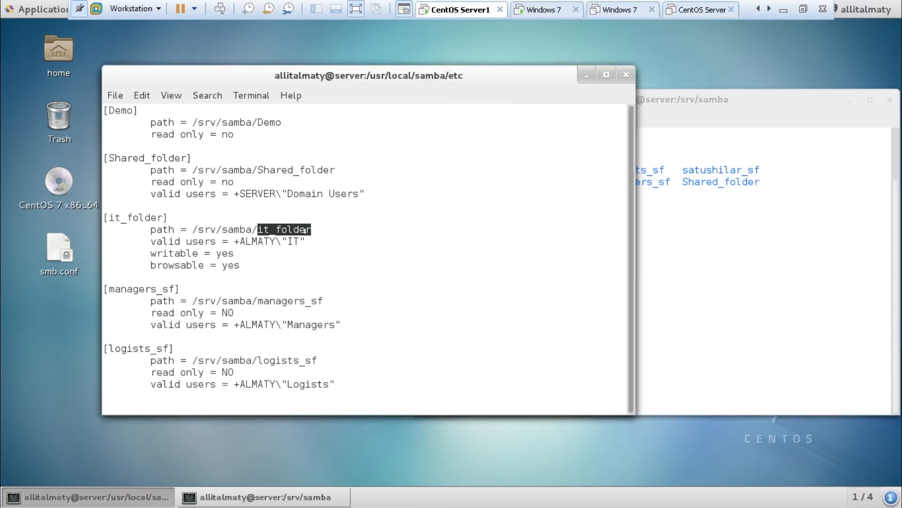
drag(151, 241, 216, 241)
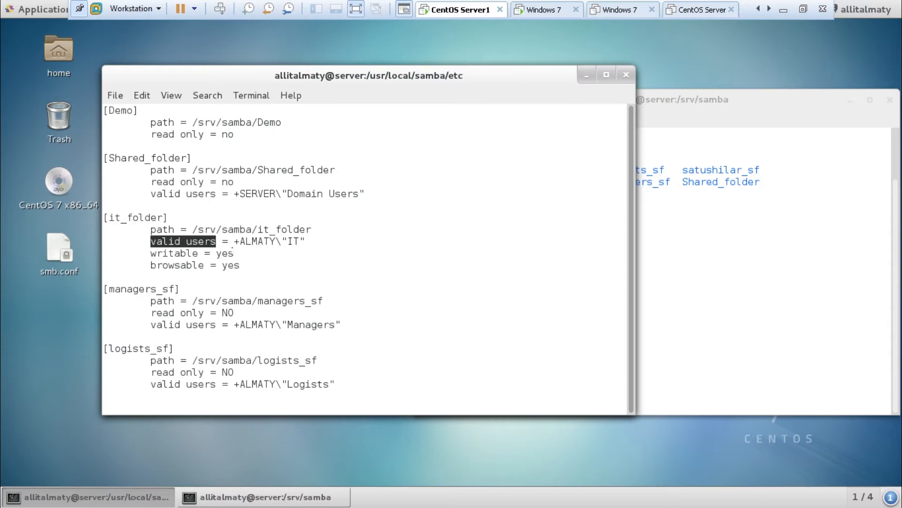
drag(239, 241, 271, 238)
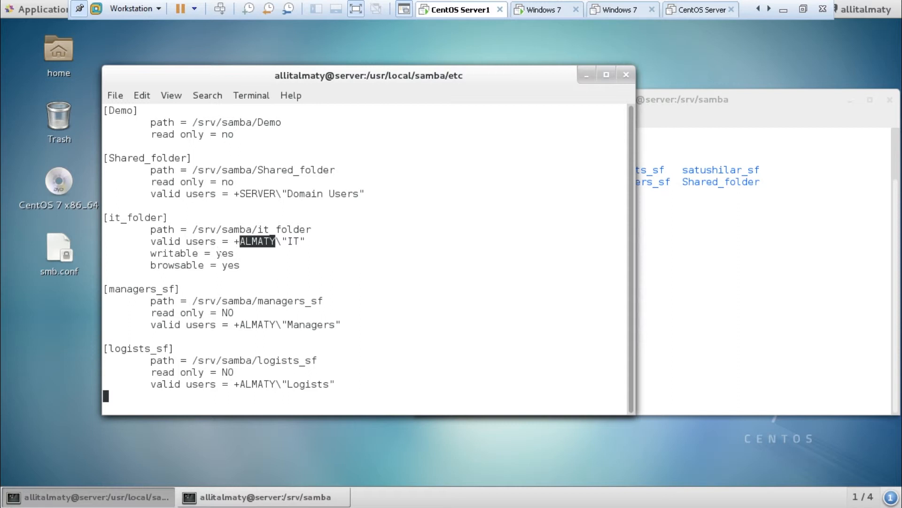
drag(215, 253, 227, 252)
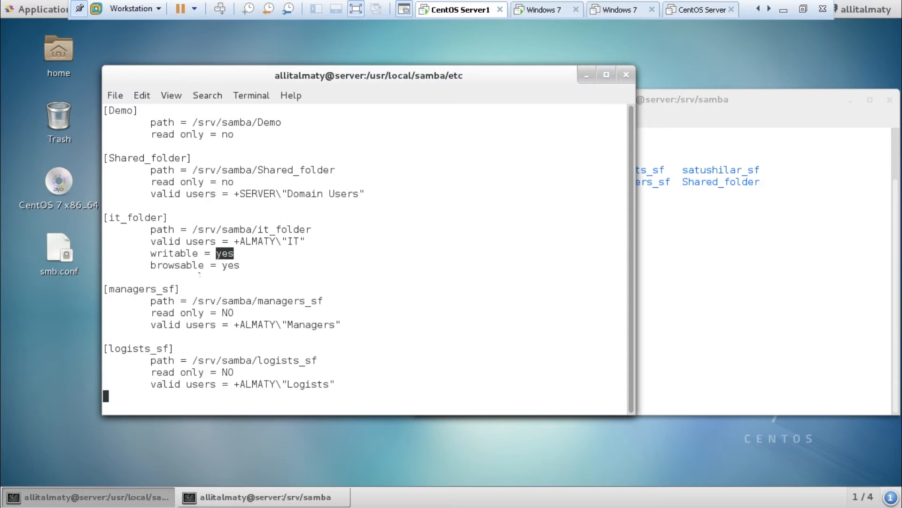
Step: Highlight audarushilar_sf in the folder listing, check the server's share list on the Windows 7 client and return to CentOS Server1
click(708, 247)
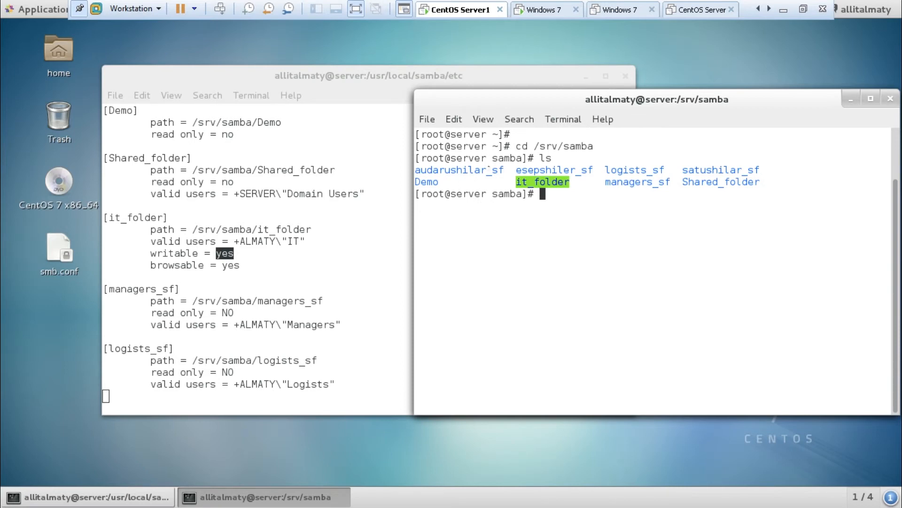
drag(504, 170, 415, 170)
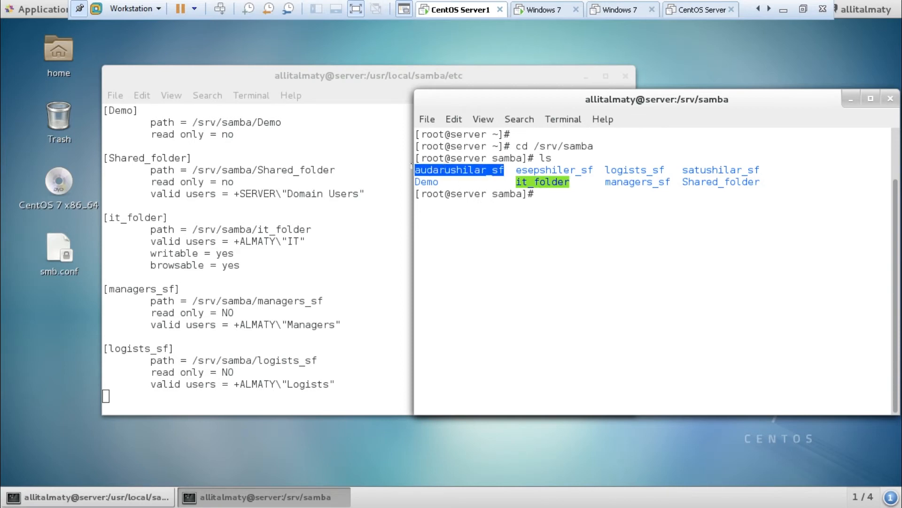
click(548, 10)
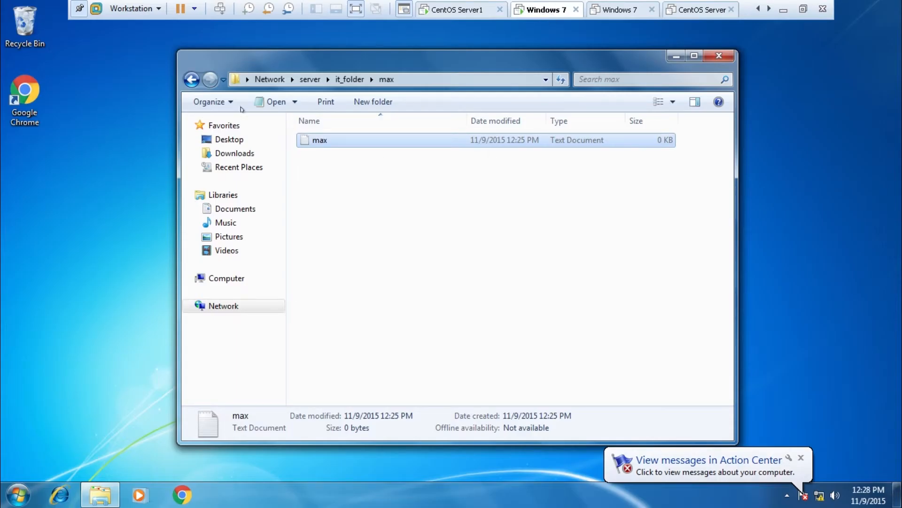
click(190, 79)
click(189, 79)
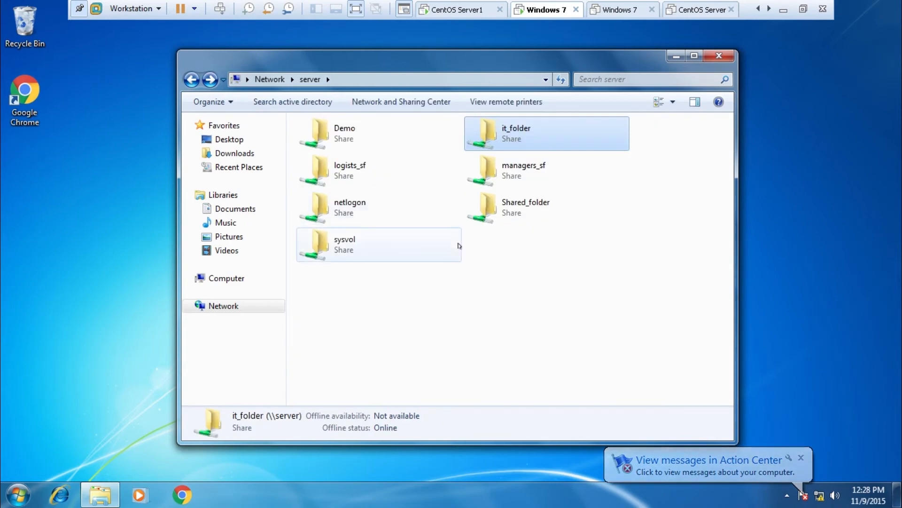
click(453, 14)
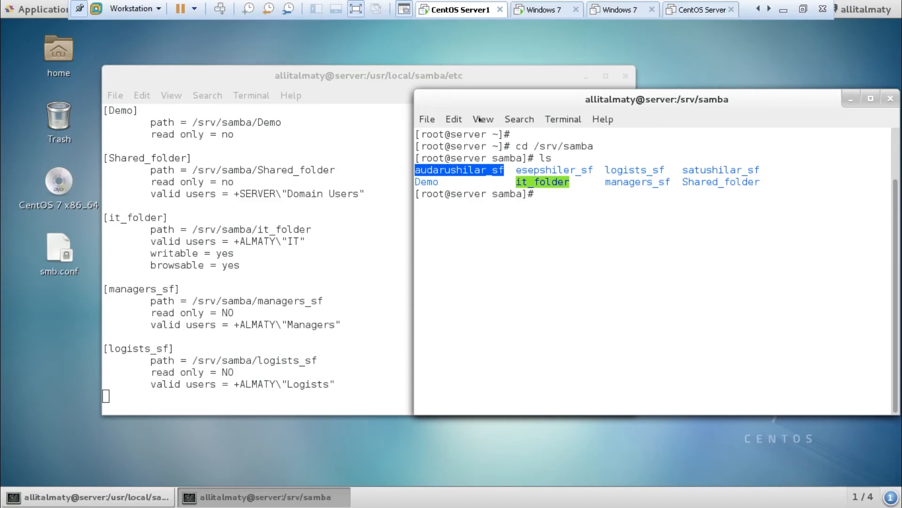
Step: Open a new line at the end of smb.conf in insert mode and arrange both terminals so the audarushilar_sf folder name is visible
click(350, 385)
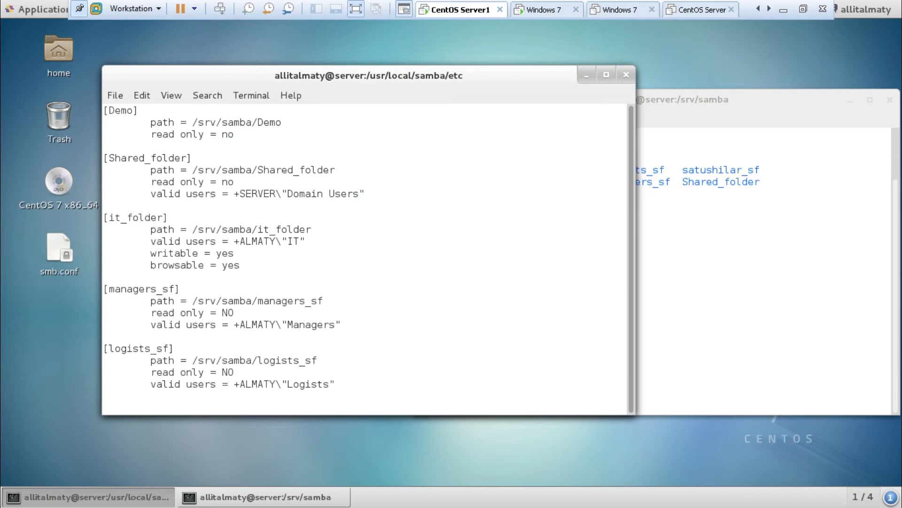
key(o)
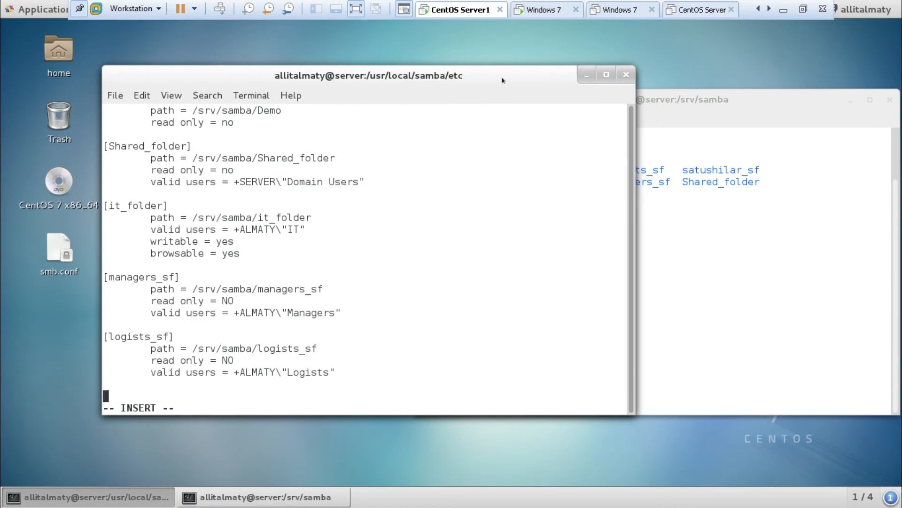
drag(502, 81, 455, 69)
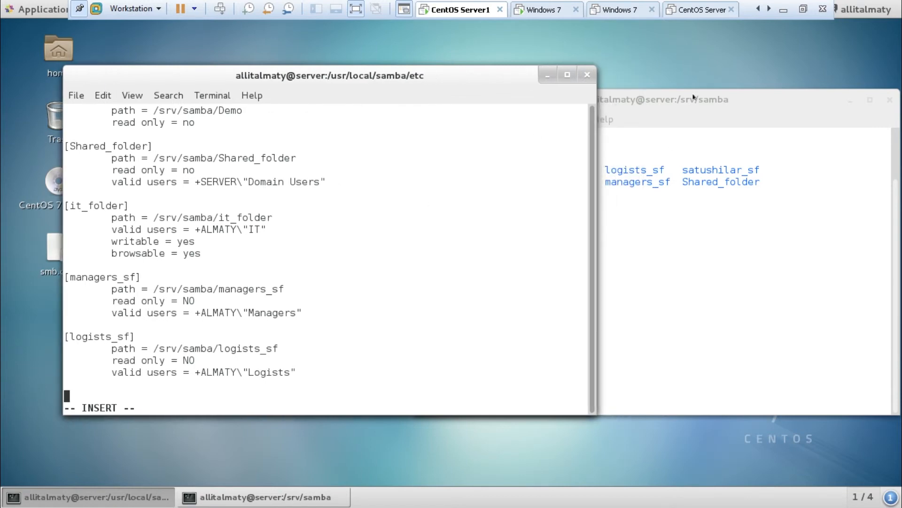
drag(694, 98, 740, 96)
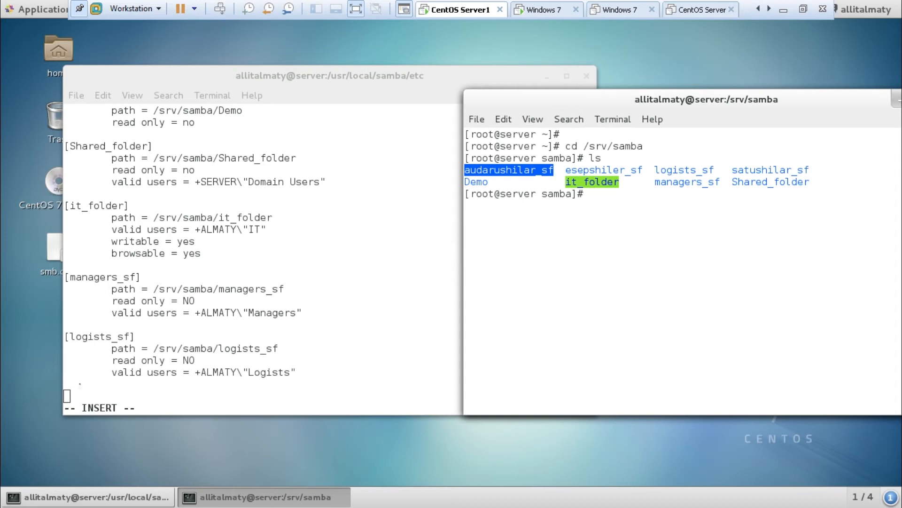
drag(531, 101, 108, 76)
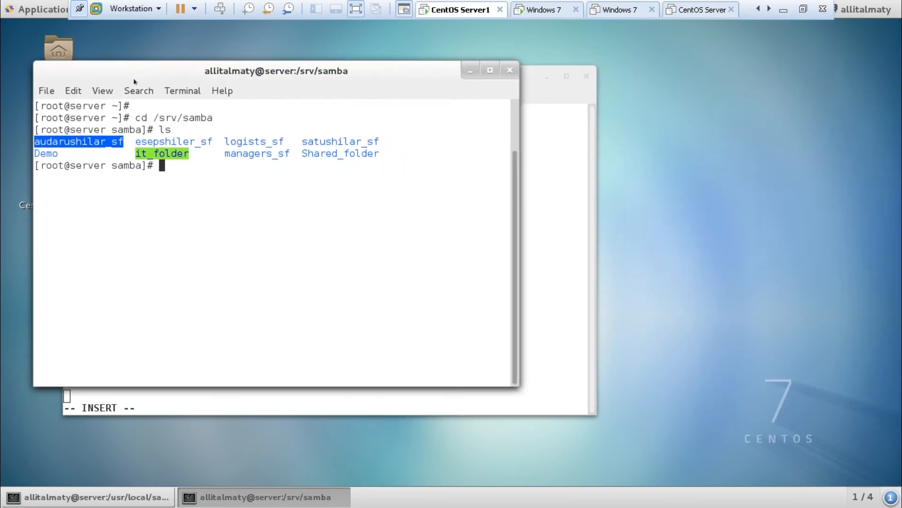
drag(547, 103, 694, 111)
Step: Add an [audarushilar_sf] section to smb.conf with path = /srv/samba/audarushilar_sf
text([)
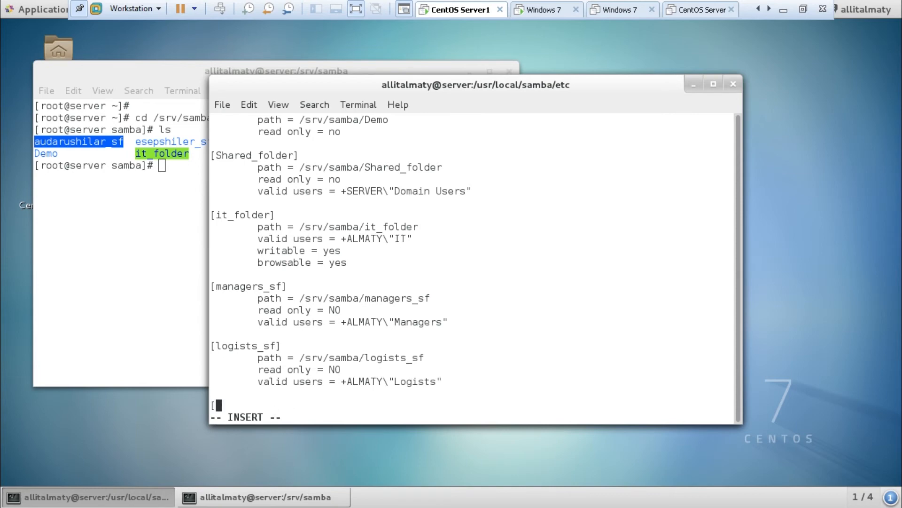
text(audarushilar)
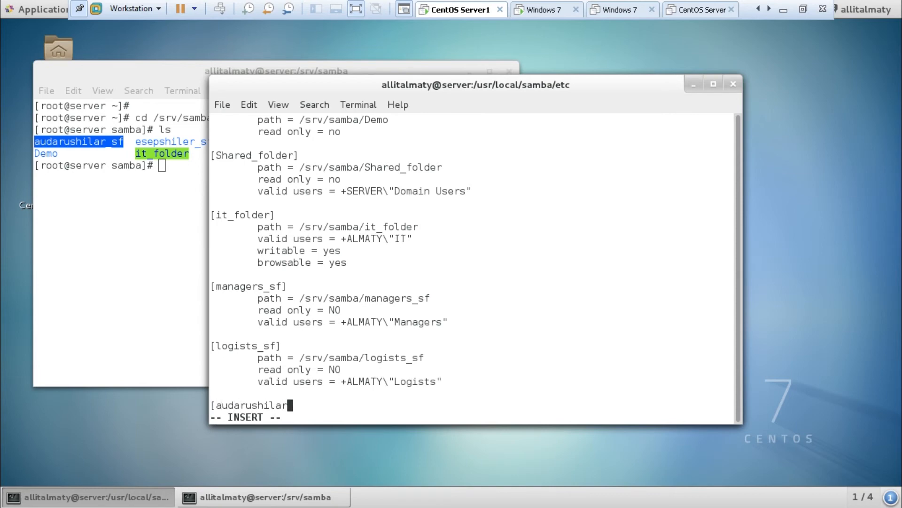
text(_sf])
key(Return)
key(Tab)
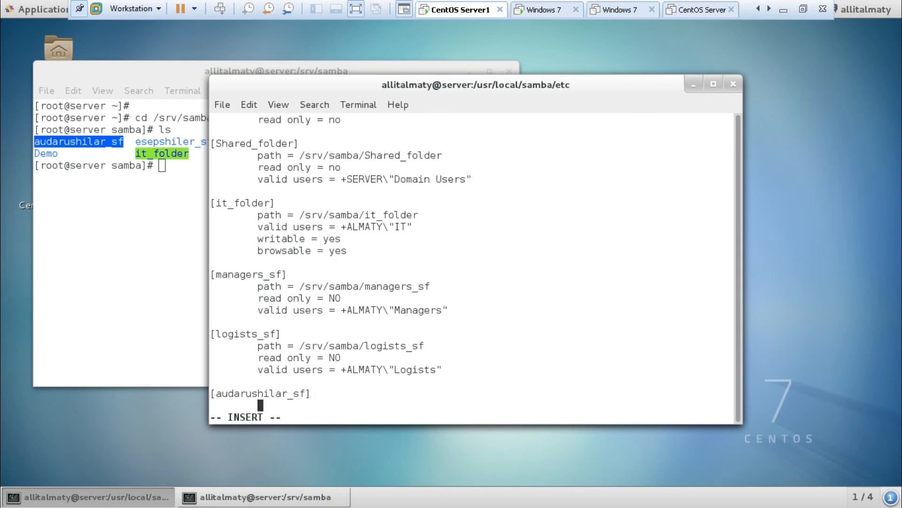
text(path = /srv/samba/)
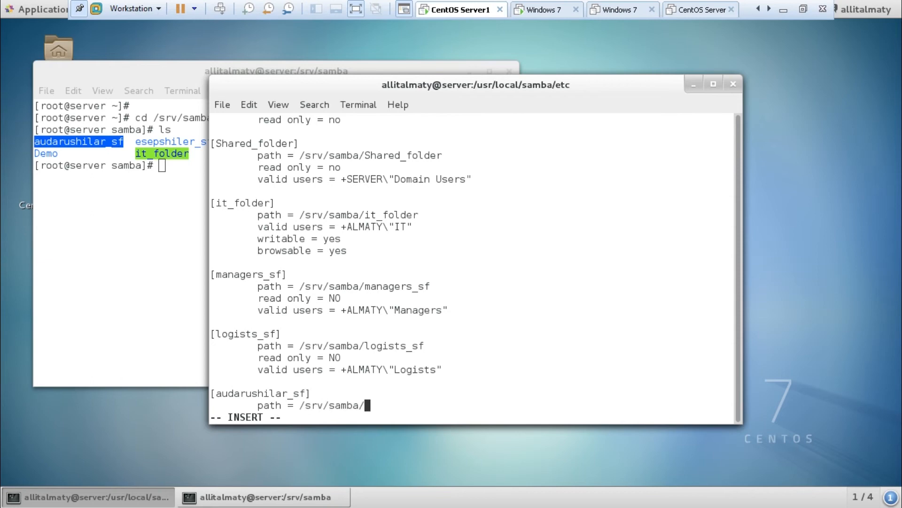
text(audarushilar_sf)
key(Return)
key(Tab)
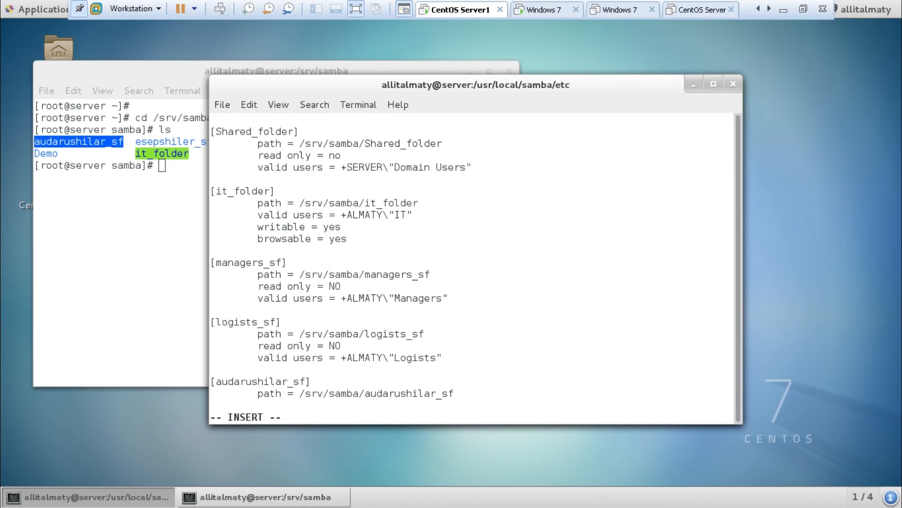
Step: Start the new share's valid users line with a + sign and highlight the ALMATY domain in the logists_sf entry
text(valid users =)
text(+)
drag(347, 358, 383, 358)
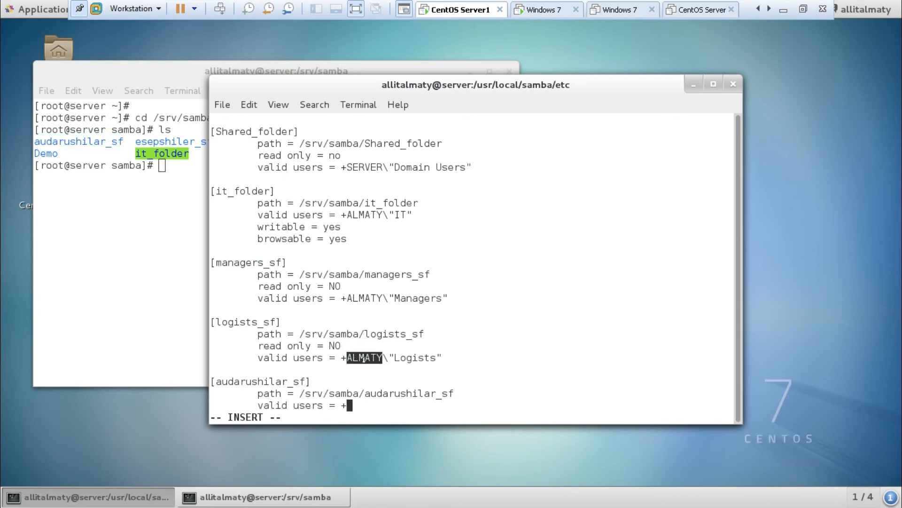
Step: Check the valid users example under User/group based share access on the Samba wiki and return to the CentOS Server1 machine
click(782, 8)
scroll(259, 275, down, 4)
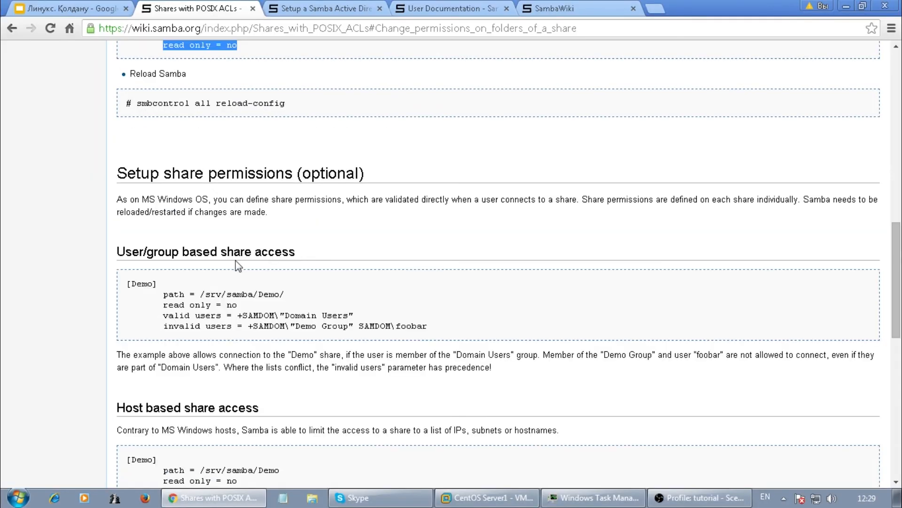
drag(237, 315, 348, 316)
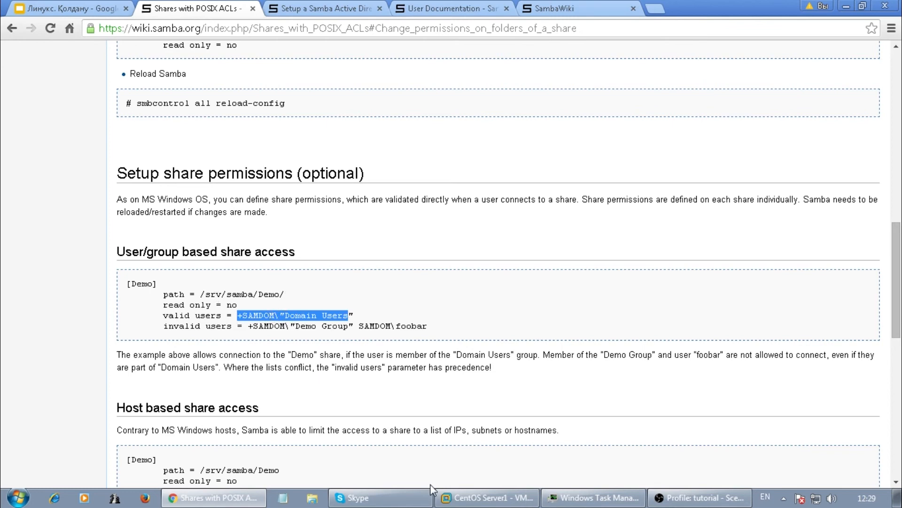
click(492, 498)
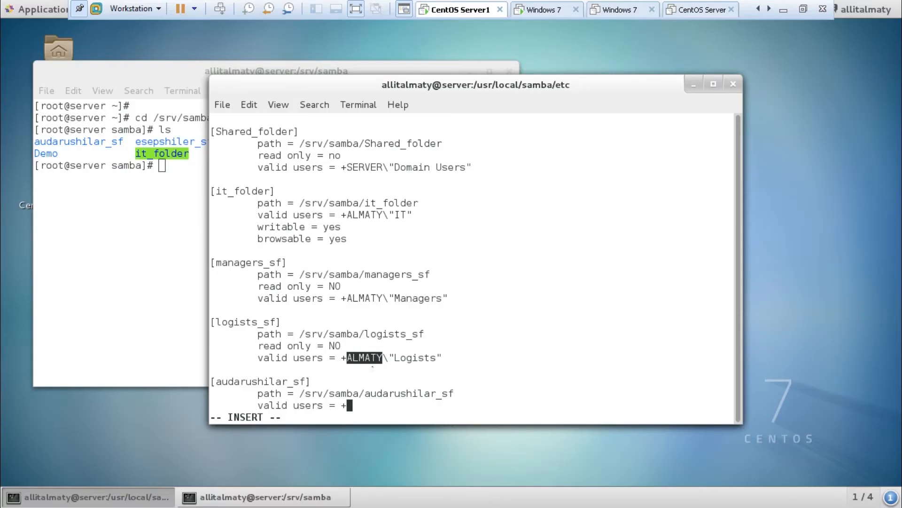
Step: Complete the audarushilar_sf share's valid users value as +ALMATY\"satushilar"
click(354, 400)
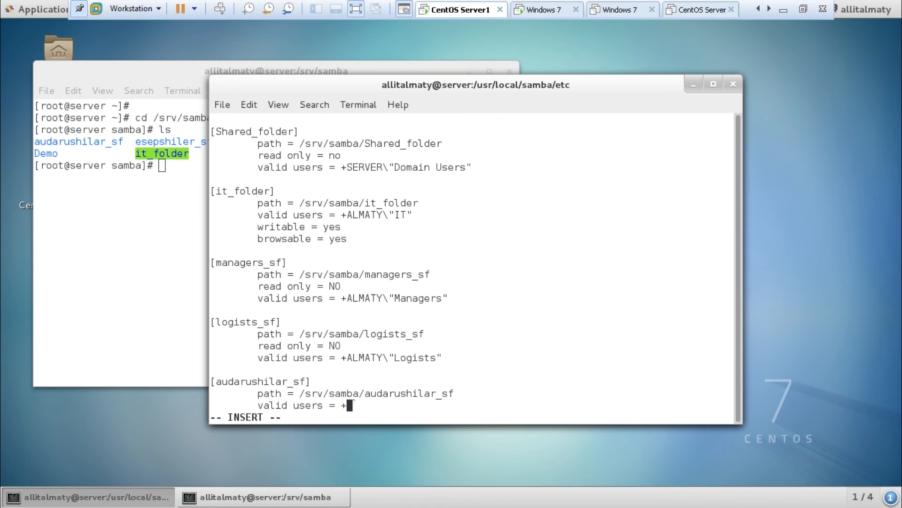
text(ALMATY\"satu)
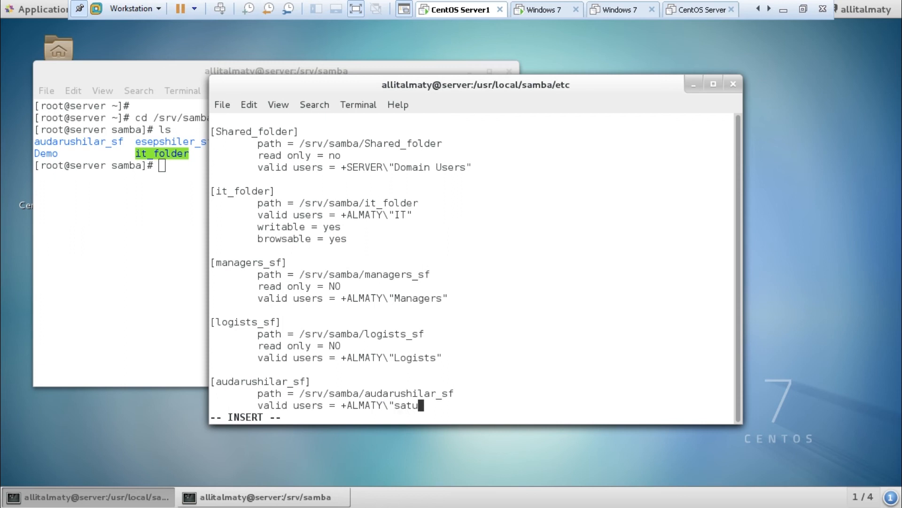
text(shilar")
key(Return)
Step: Add writable = yes and browsable = yes to the audarushilar_sf share
text(write)
key(BackSpace)
text(able = yes)
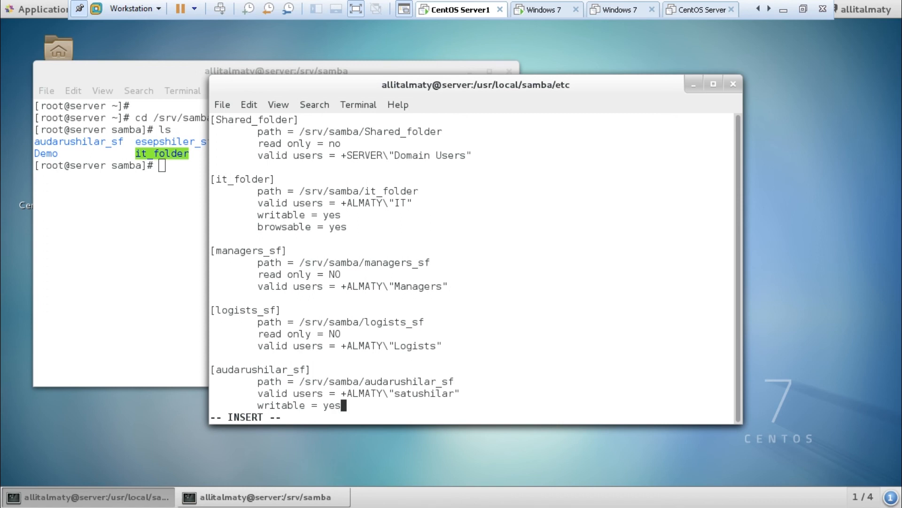
key(Return)
key(Tab)
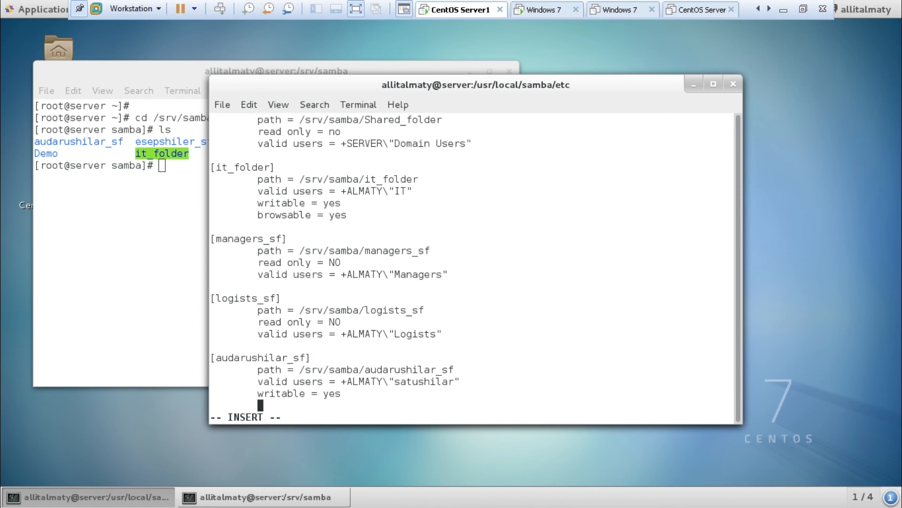
text(browsable = yes)
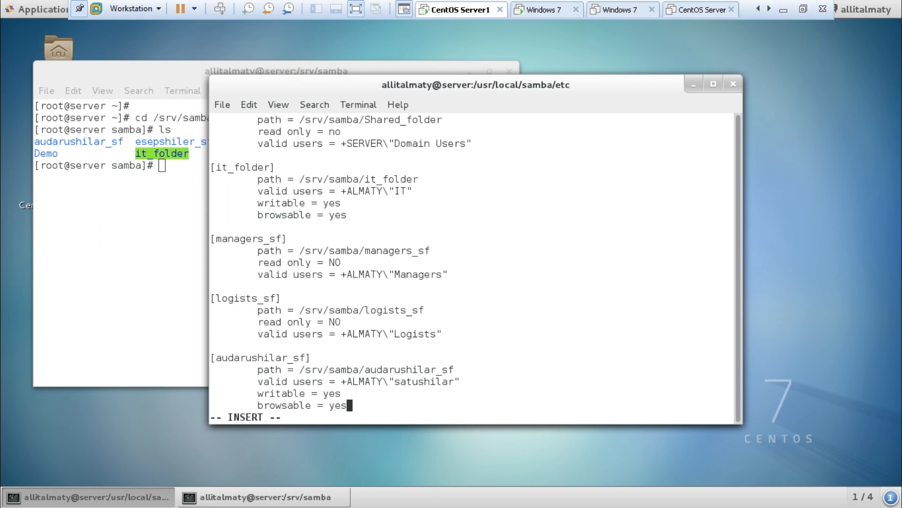
Step: Save smb.conf and quit vi with :wq!
key(Escape)
text(:wq!)
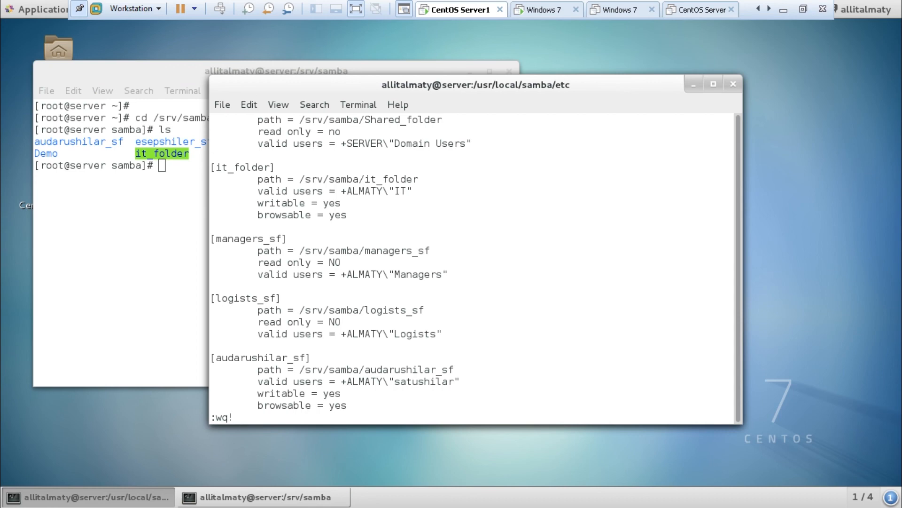
key(Return)
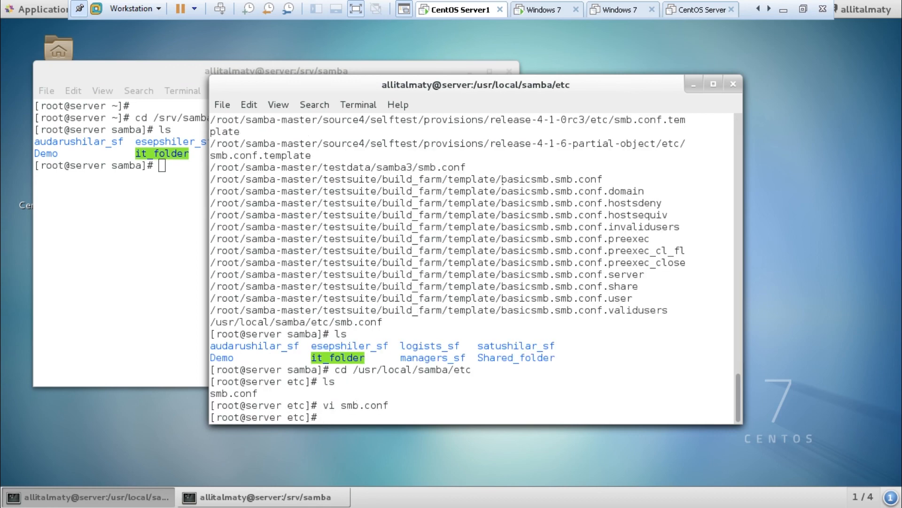
Step: Switch to the Windows 7 client and reload the \\server share list
click(548, 14)
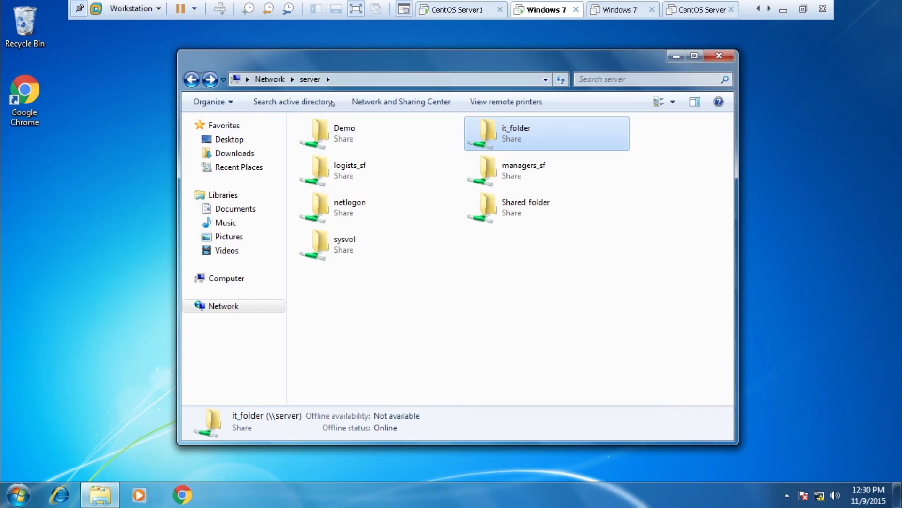
click(354, 80)
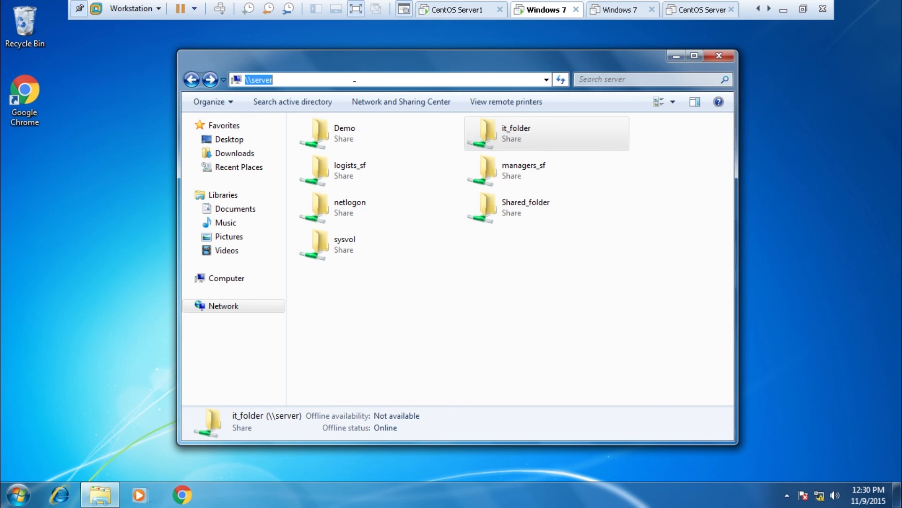
key(Return)
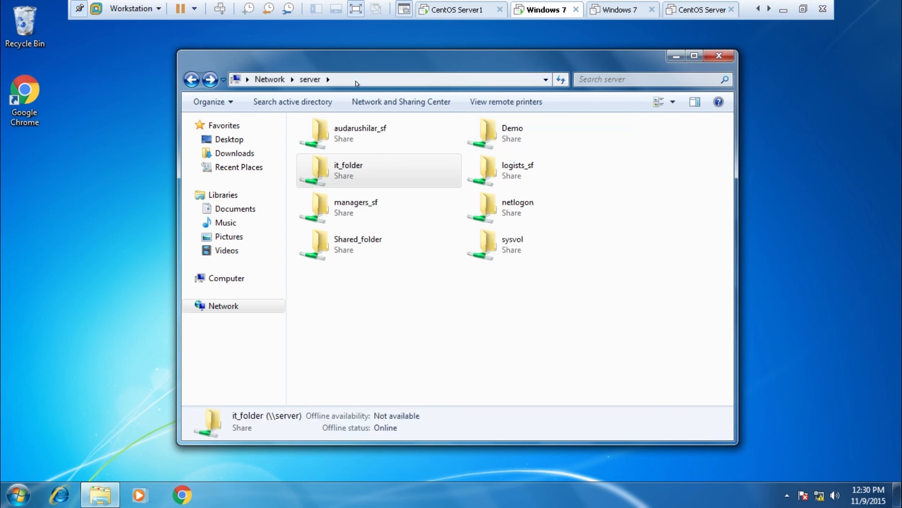